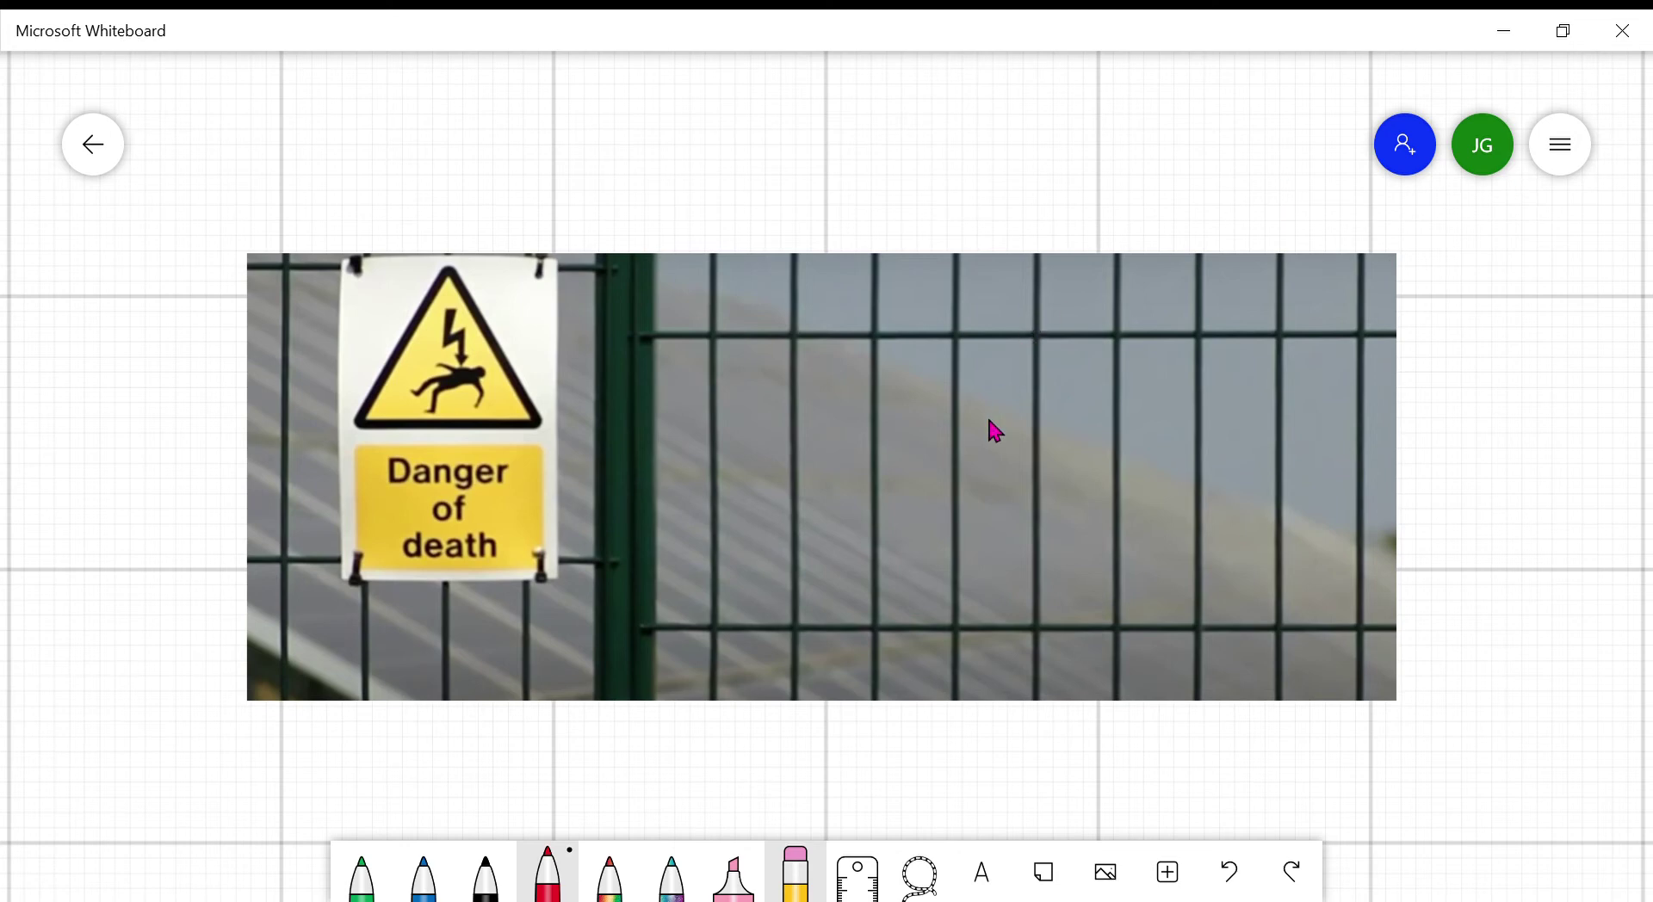
- Pan and zoom past the danger-sign and pylon photos to the red and blue handwritten questions
scroll(988, 420, "up", 5)
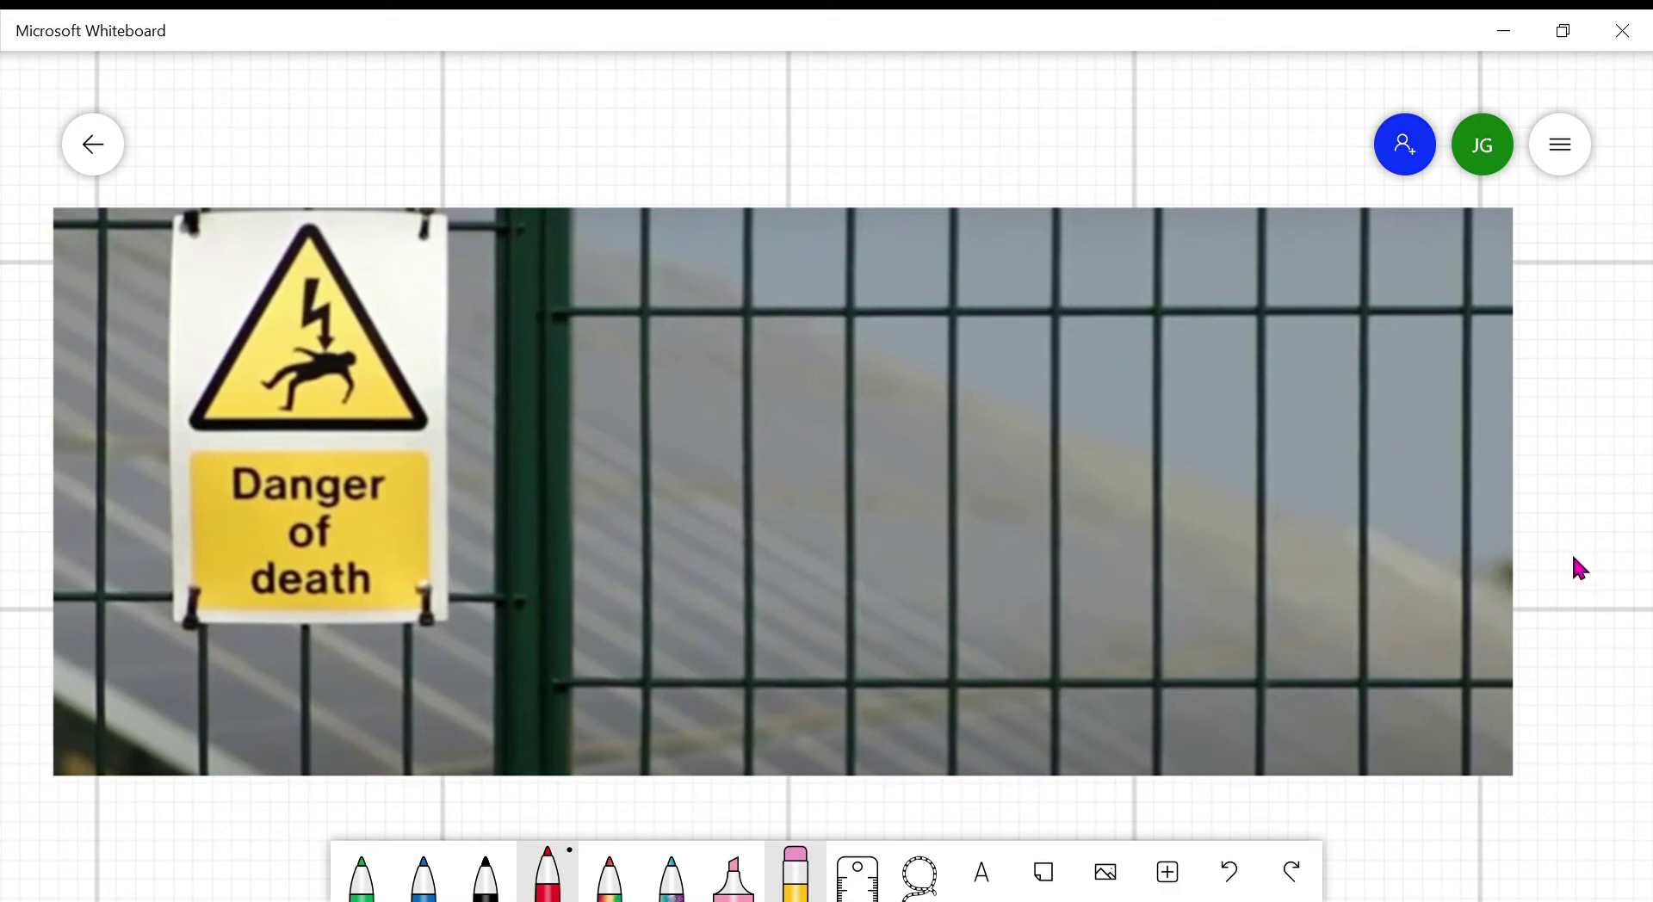
mouse_move(1575, 561)
left_mouse_down()
mouse_move(597, 545)
mouse_move(2, 492)
mouse_move(3, 511)
left_mouse_up()
mouse_move(148, 497)
left_mouse_down()
mouse_move(44, 514)
mouse_move(2, 500)
left_mouse_up()
scroll(789, 557, "up", 3)
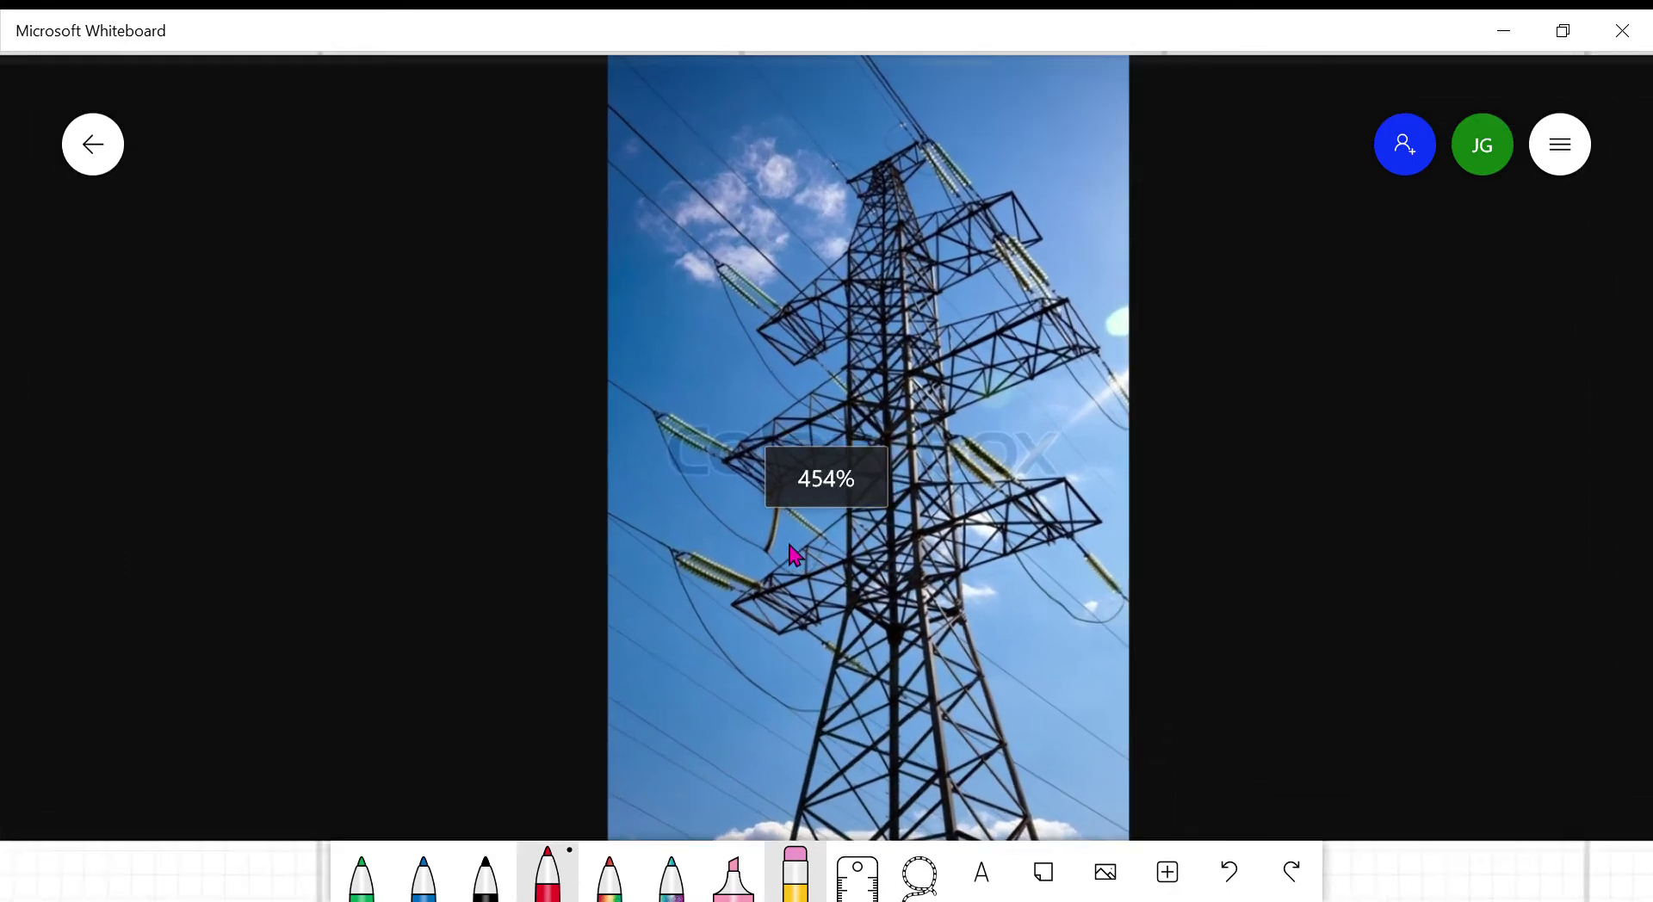
scroll(792, 554, "down", 3)
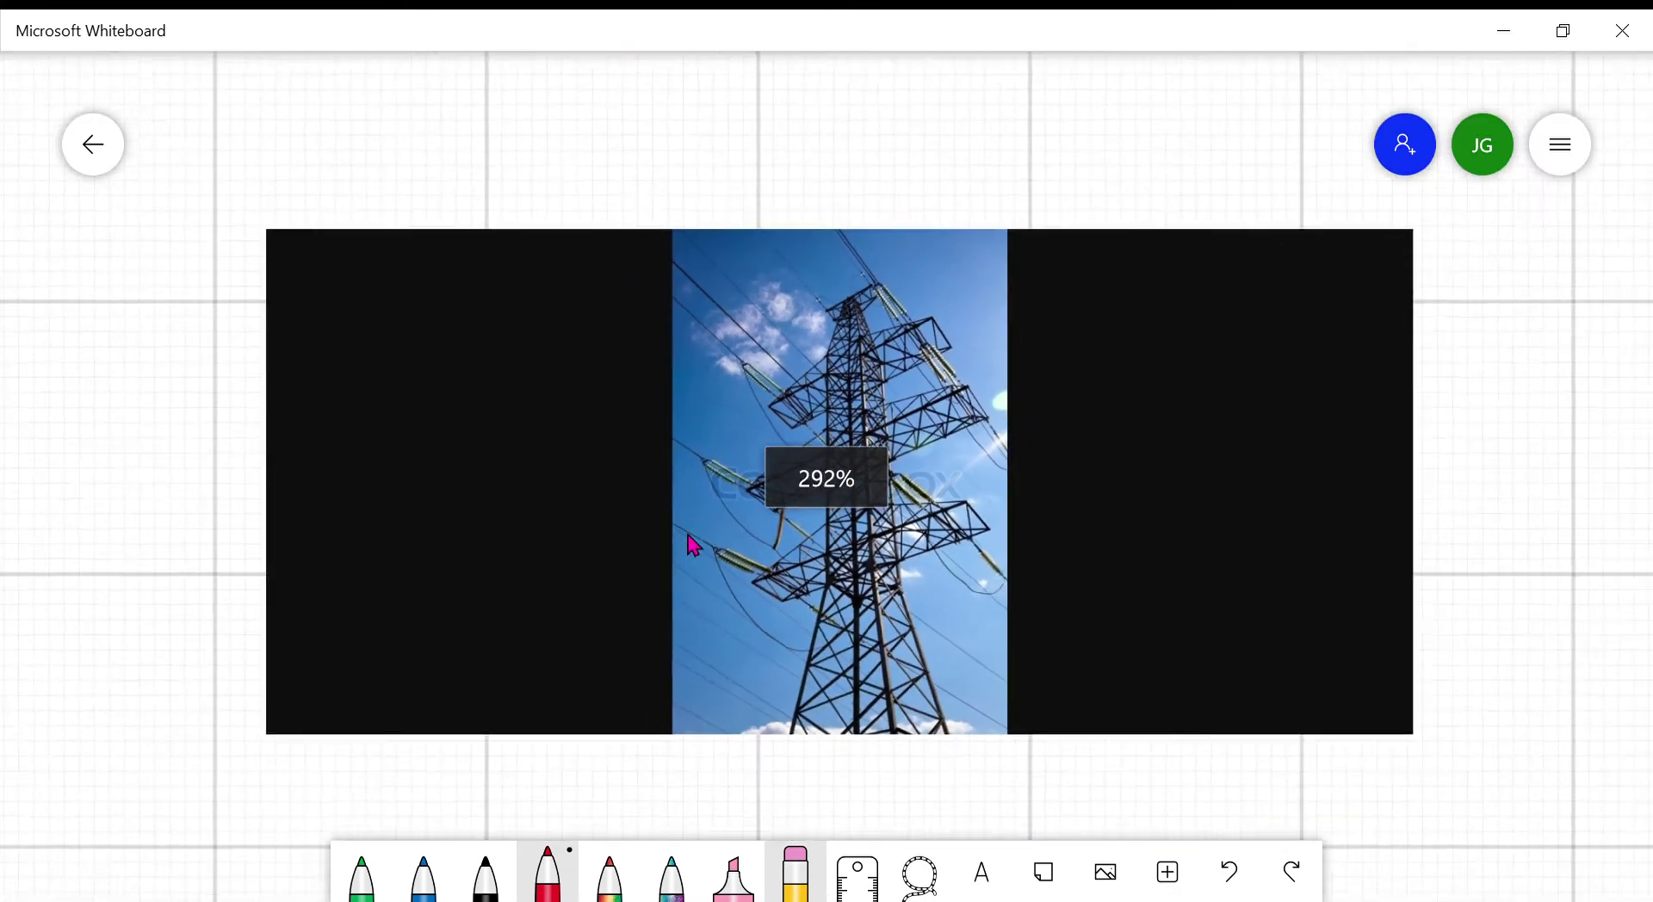
scroll(677, 541, "down", 3)
mouse_move(335, 590)
left_mouse_down()
mouse_move(483, 353)
mouse_move(699, 259)
left_mouse_up()
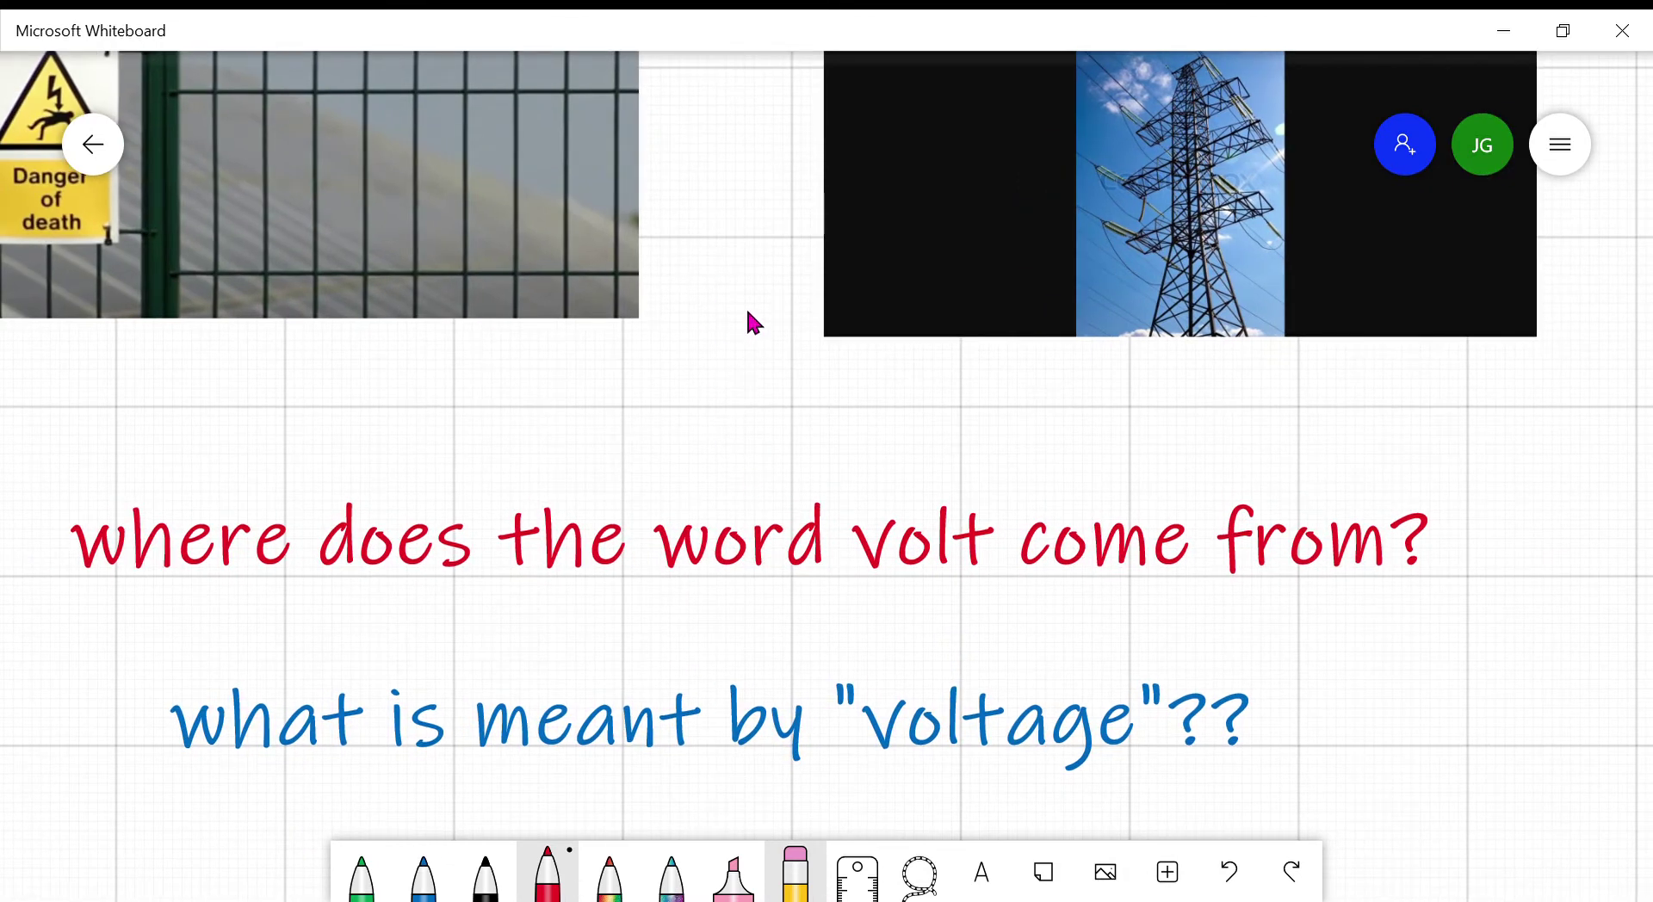
- Pan over the Volta portrait card, back past the questions, to the 1.5V battery circuit diagram
mouse_move(749, 319)
left_mouse_down()
mouse_move(2, 320)
mouse_move(10, 232)
left_mouse_up()
mouse_move(1102, 302)
left_mouse_down()
mouse_move(712, 273)
mouse_move(706, 251)
left_mouse_up()
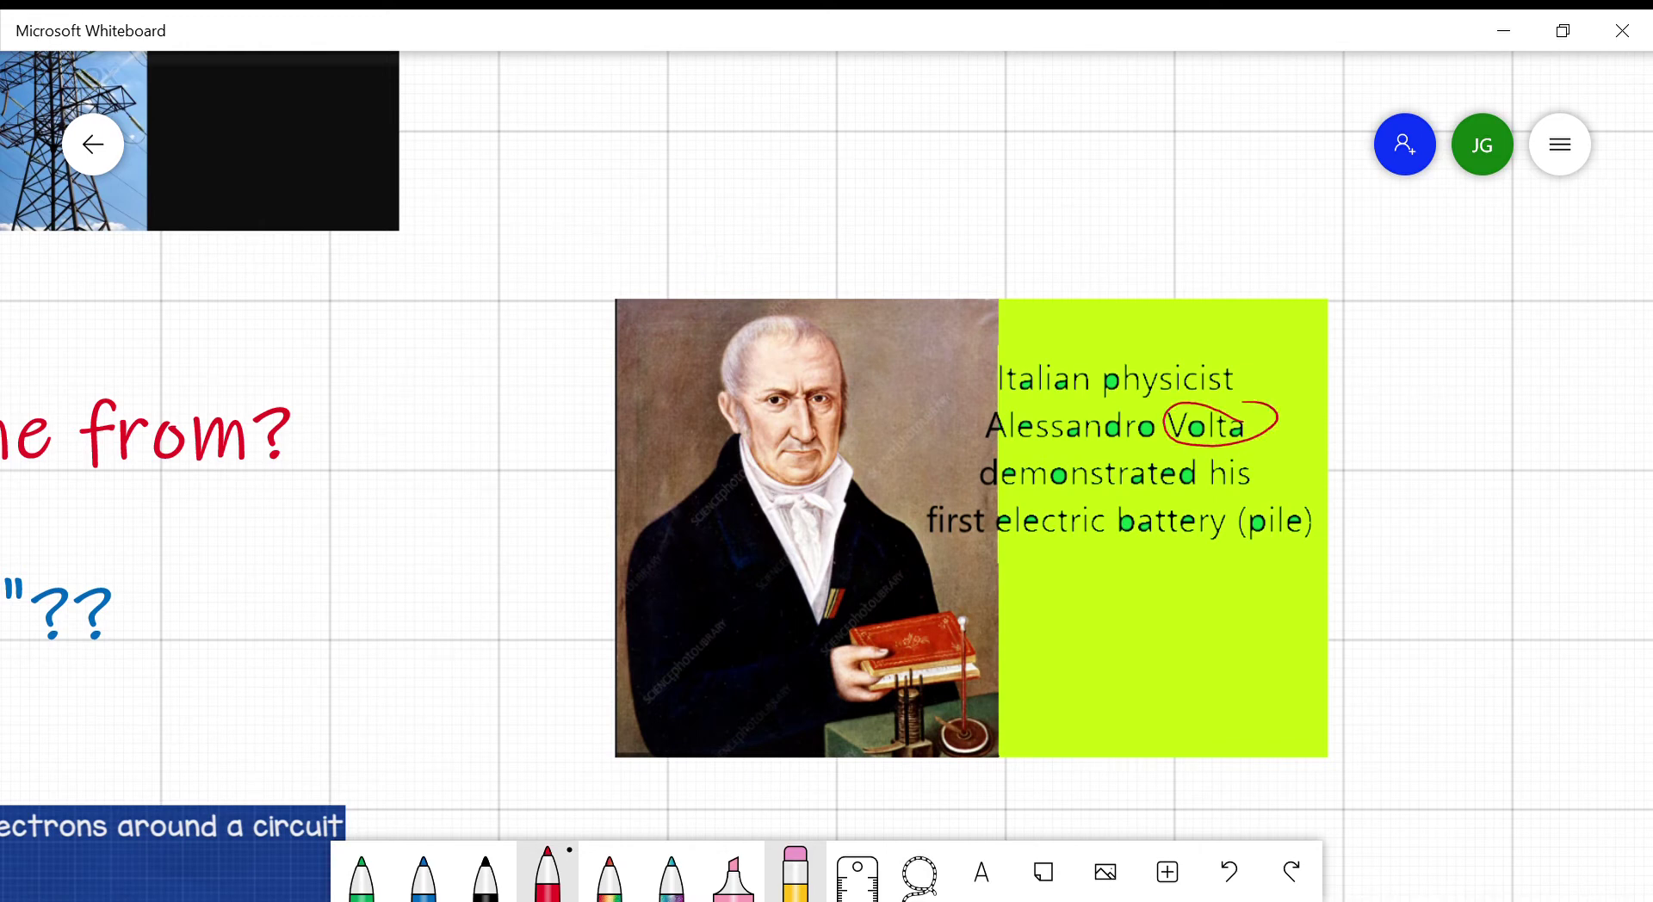
mouse_move(601, 586)
left_mouse_down()
mouse_move(1259, 521)
mouse_move(1539, 545)
left_mouse_up()
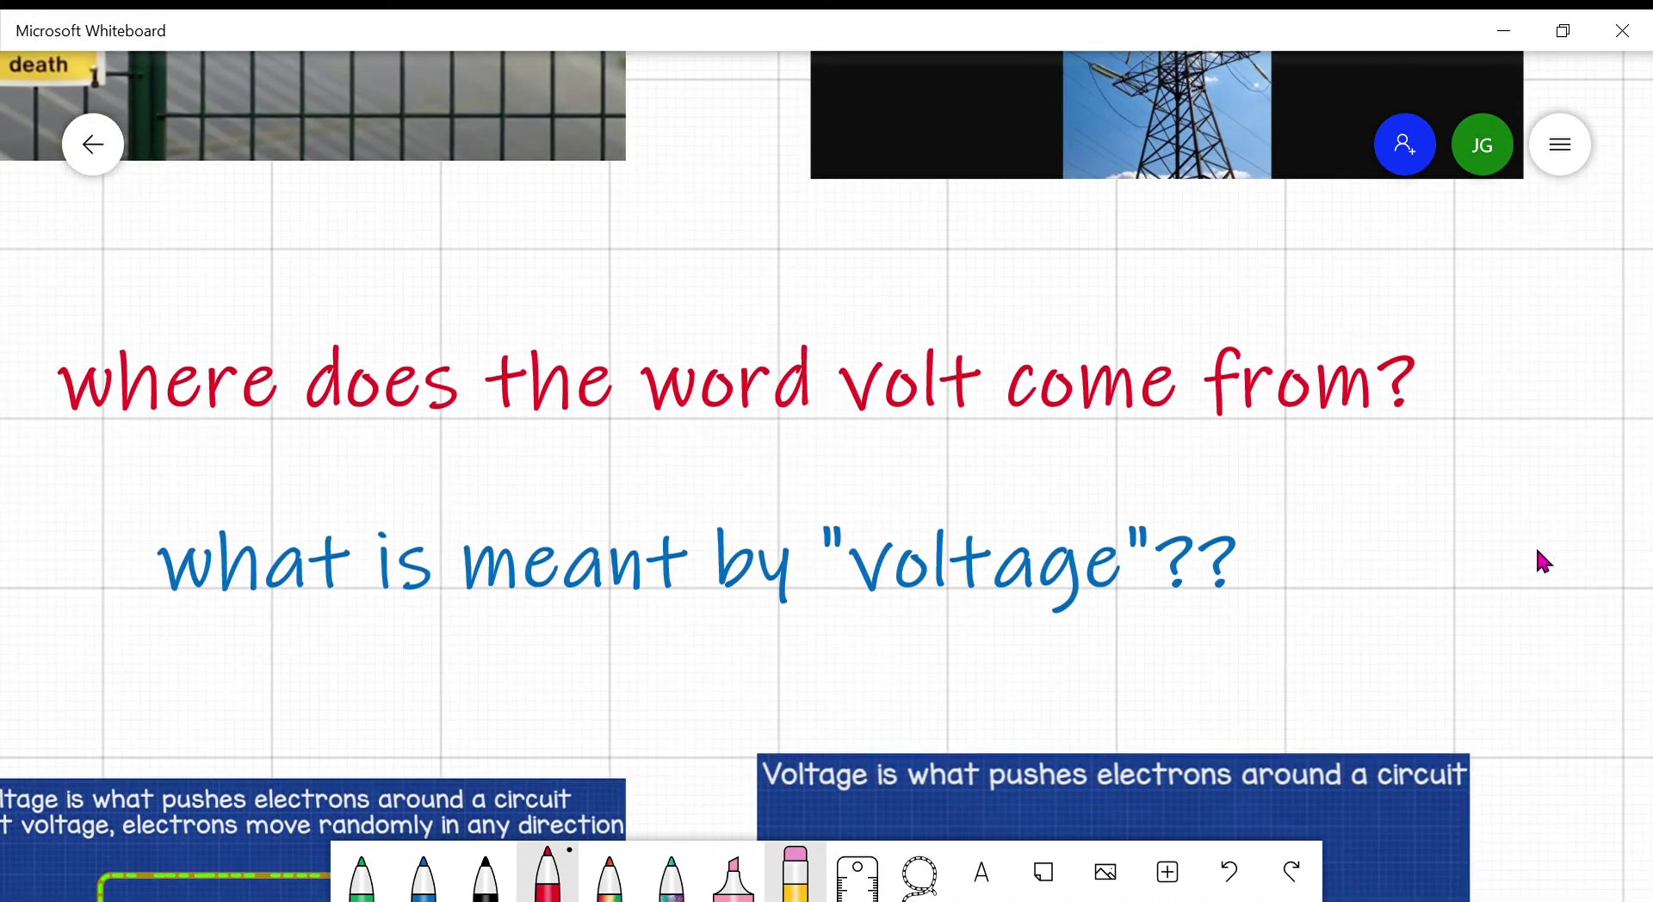
mouse_move(611, 713)
left_mouse_down()
mouse_move(844, 565)
mouse_move(1007, 319)
left_mouse_up()
- Pan to the lit-bulb circuit and draw red direction arrows on the top and bottom wires
scroll(383, 510, "up", 5)
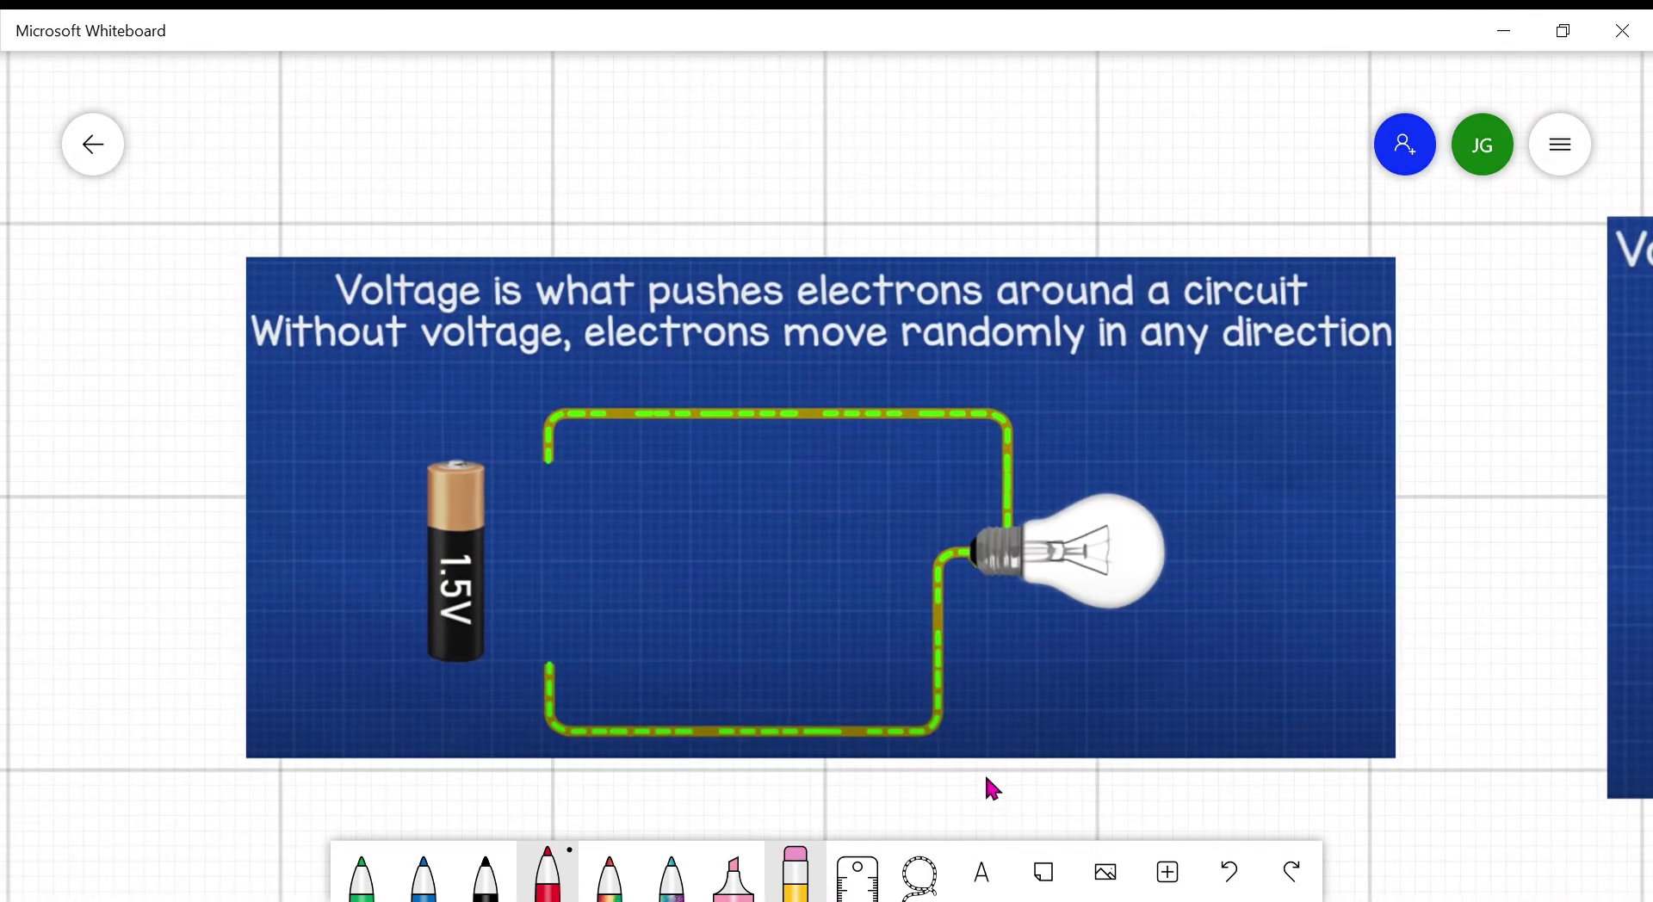
left_click_drag(1499, 810, 191, 732)
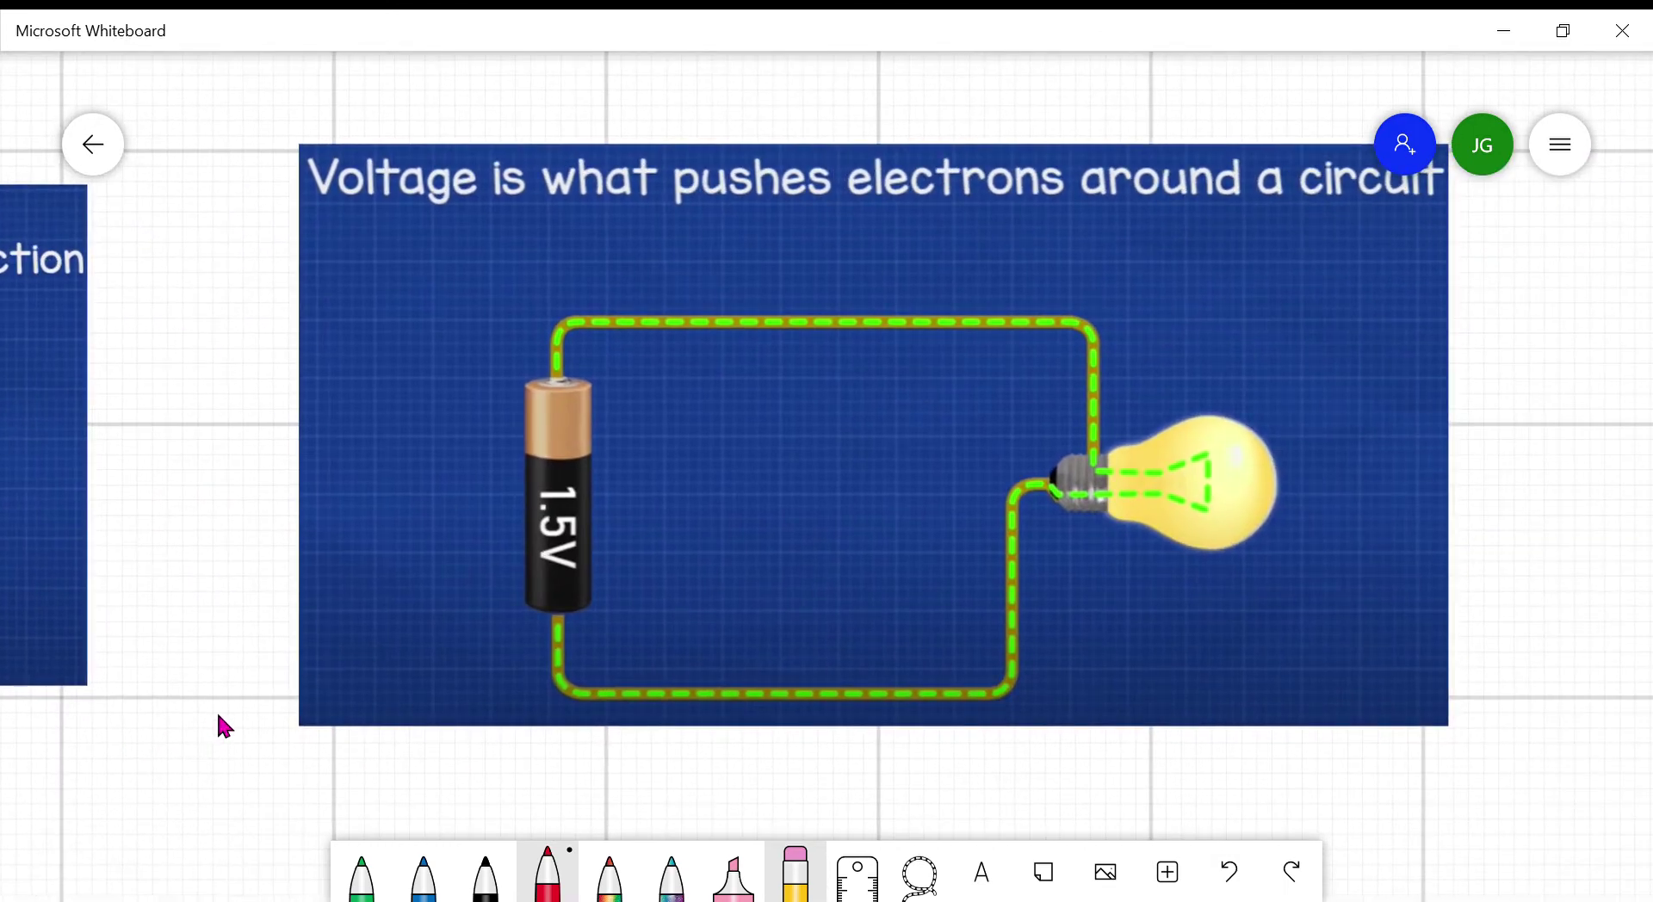
left_click_drag(841, 308, 856, 337)
mouse_move(911, 684)
left_mouse_down()
mouse_move(885, 704)
mouse_move(931, 719)
left_mouse_up()
- Add red light rays beneath the bulb and a wavy red underline under the heading
left_click_drag(1216, 587, 1216, 635)
left_click_drag(1144, 564, 1108, 653)
scroll(209, 600, "up", 2)
left_click_drag(634, 342, 674, 321)
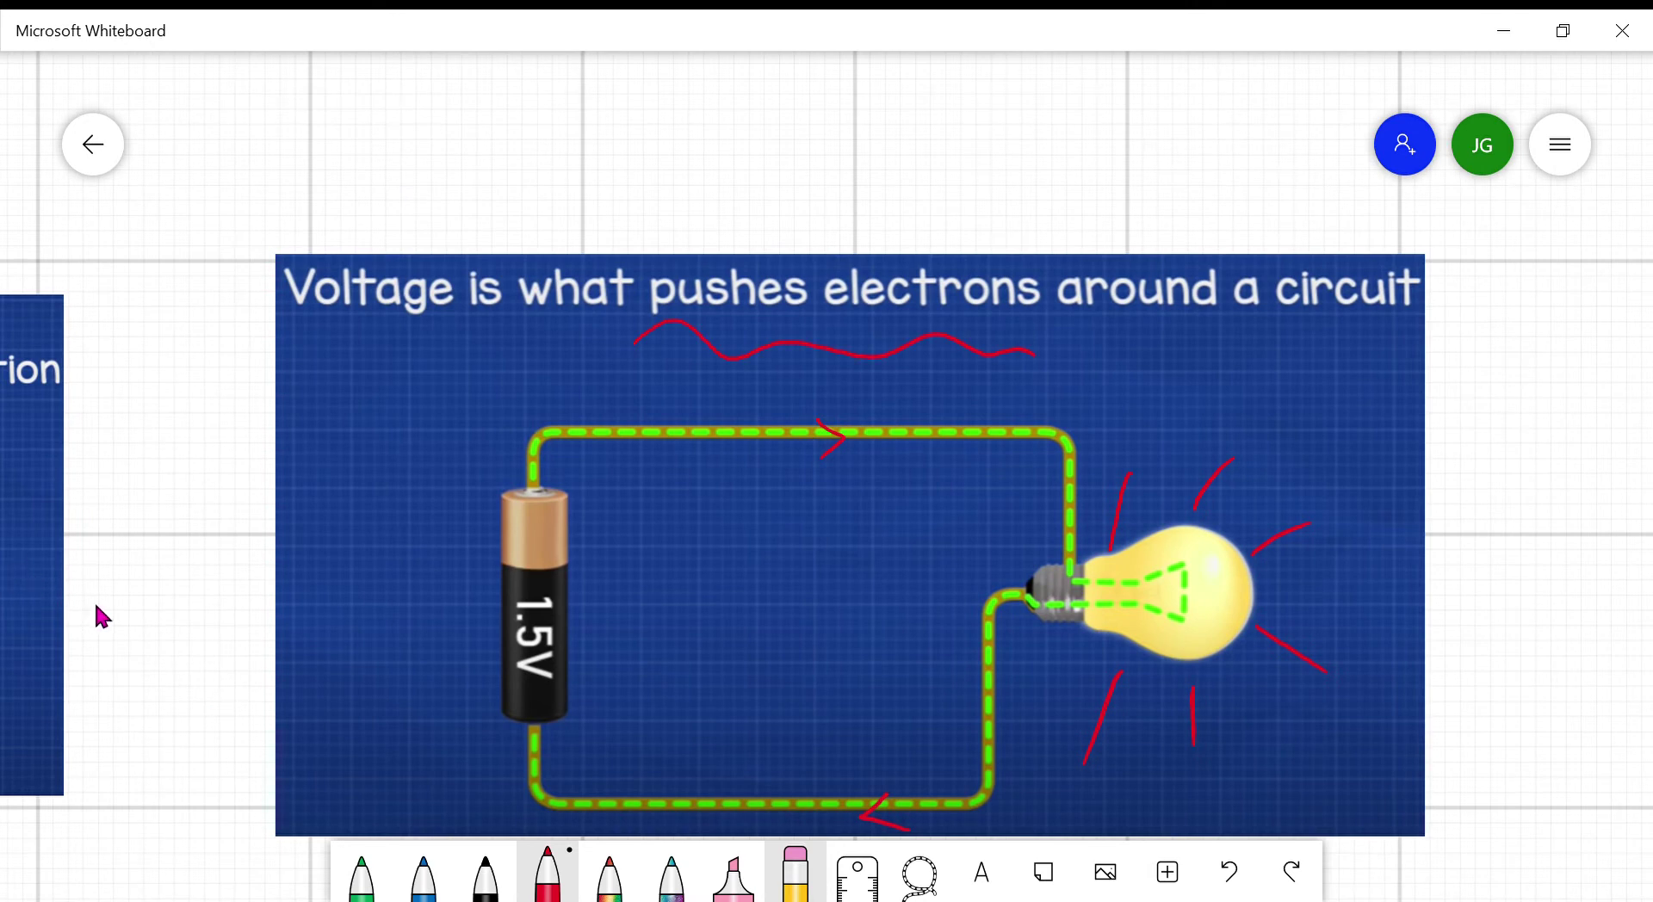
- Zoom to the Water Analogy slide and hatch the Completely Filled tank in red
scroll(97, 609, "down", 5)
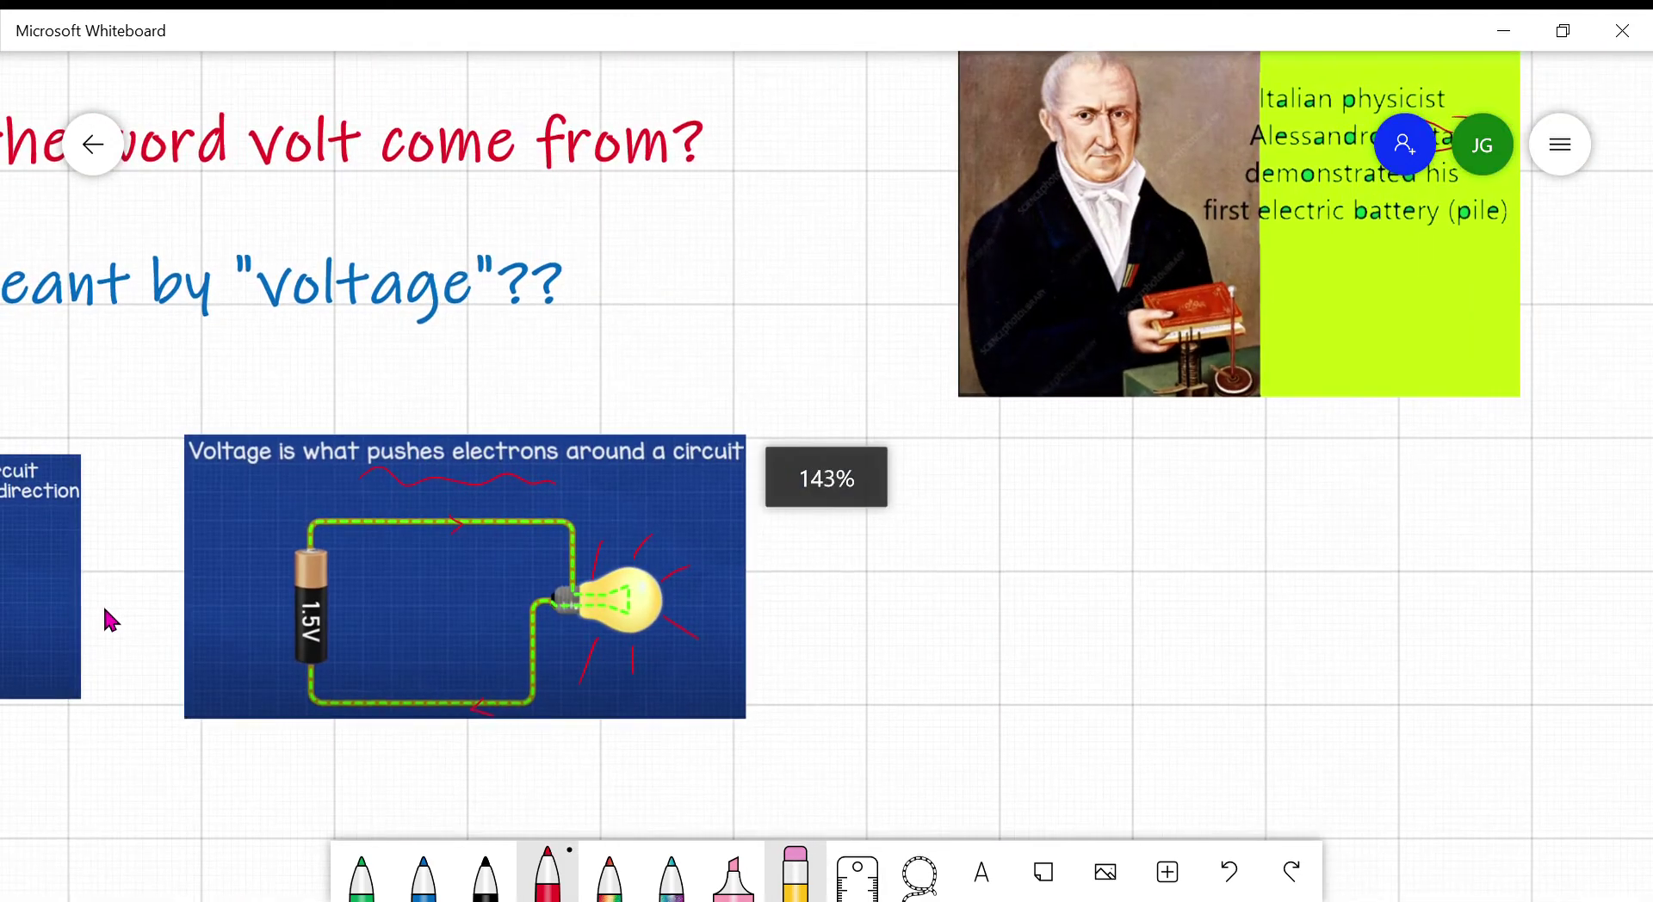
mouse_move(255, 757)
left_mouse_down()
mouse_move(310, 741)
mouse_move(742, 461)
left_mouse_up()
scroll(747, 469, "down", 4)
scroll(454, 710, "up", 6)
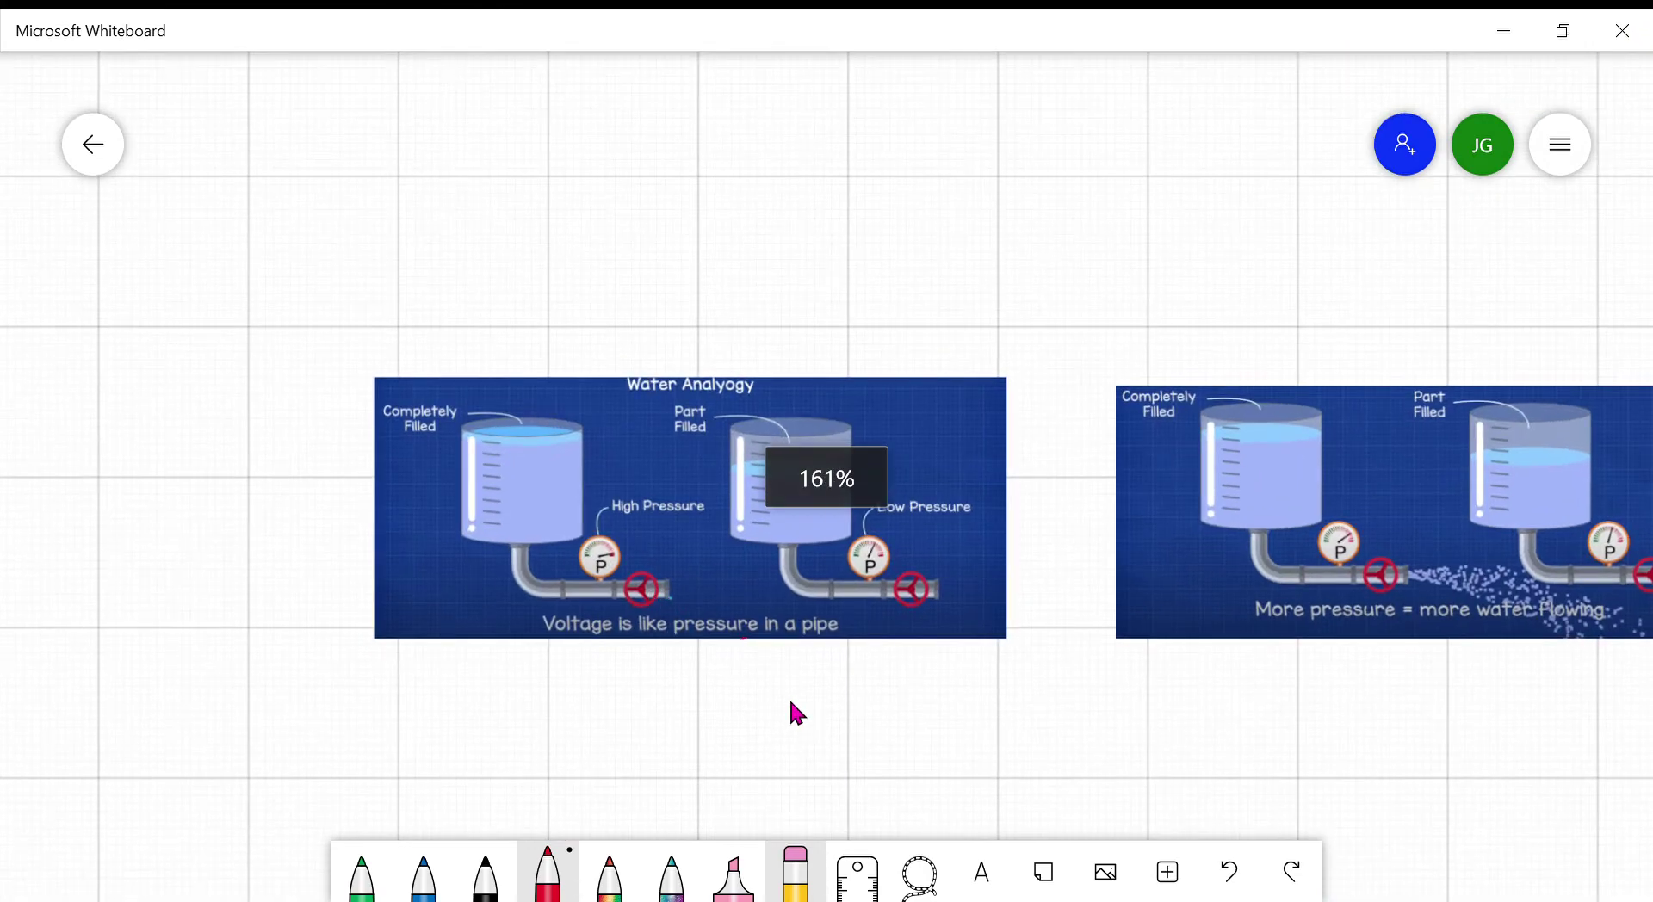
scroll(715, 571, "up", 5)
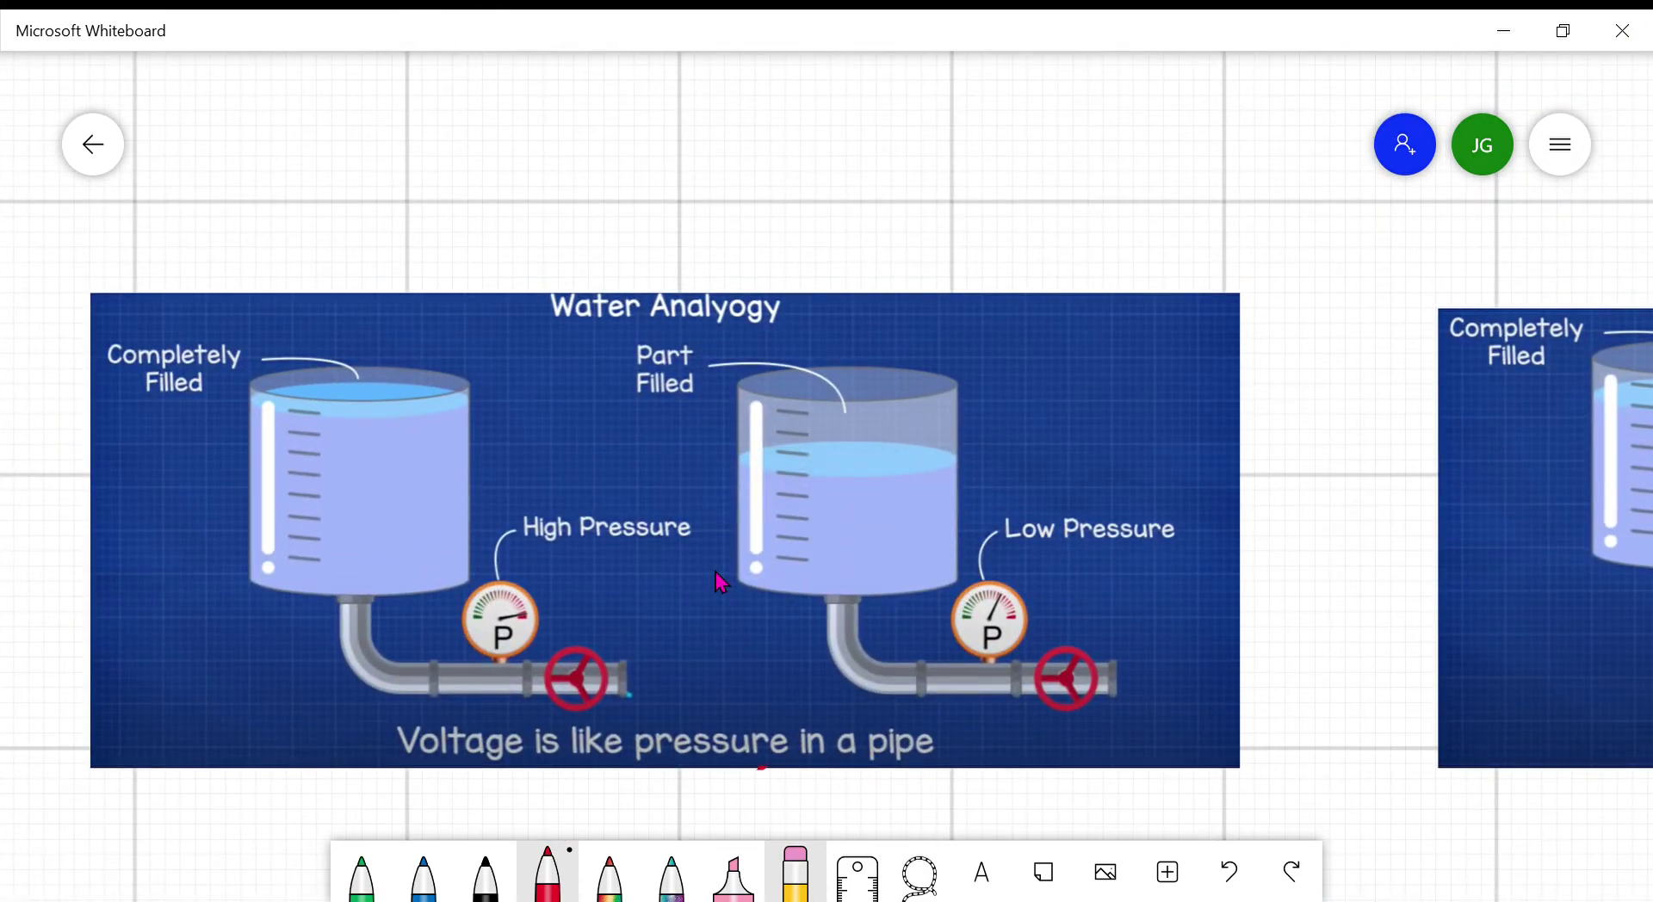
left_click_drag(295, 447, 260, 488)
left_click_drag(356, 426, 267, 531)
left_click_drag(392, 434, 288, 556)
left_click_drag(438, 456, 347, 572)
left_click_drag(433, 524, 386, 578)
- Shade the Part Filled tank with red strokes
mouse_move(795, 483)
left_mouse_down()
mouse_move(751, 540)
mouse_move(766, 567)
left_mouse_up()
left_click(918, 484)
mouse_move(885, 500)
left_mouse_down()
mouse_move(800, 581)
mouse_move(850, 566)
left_mouse_up()
left_click_drag(945, 524, 884, 587)
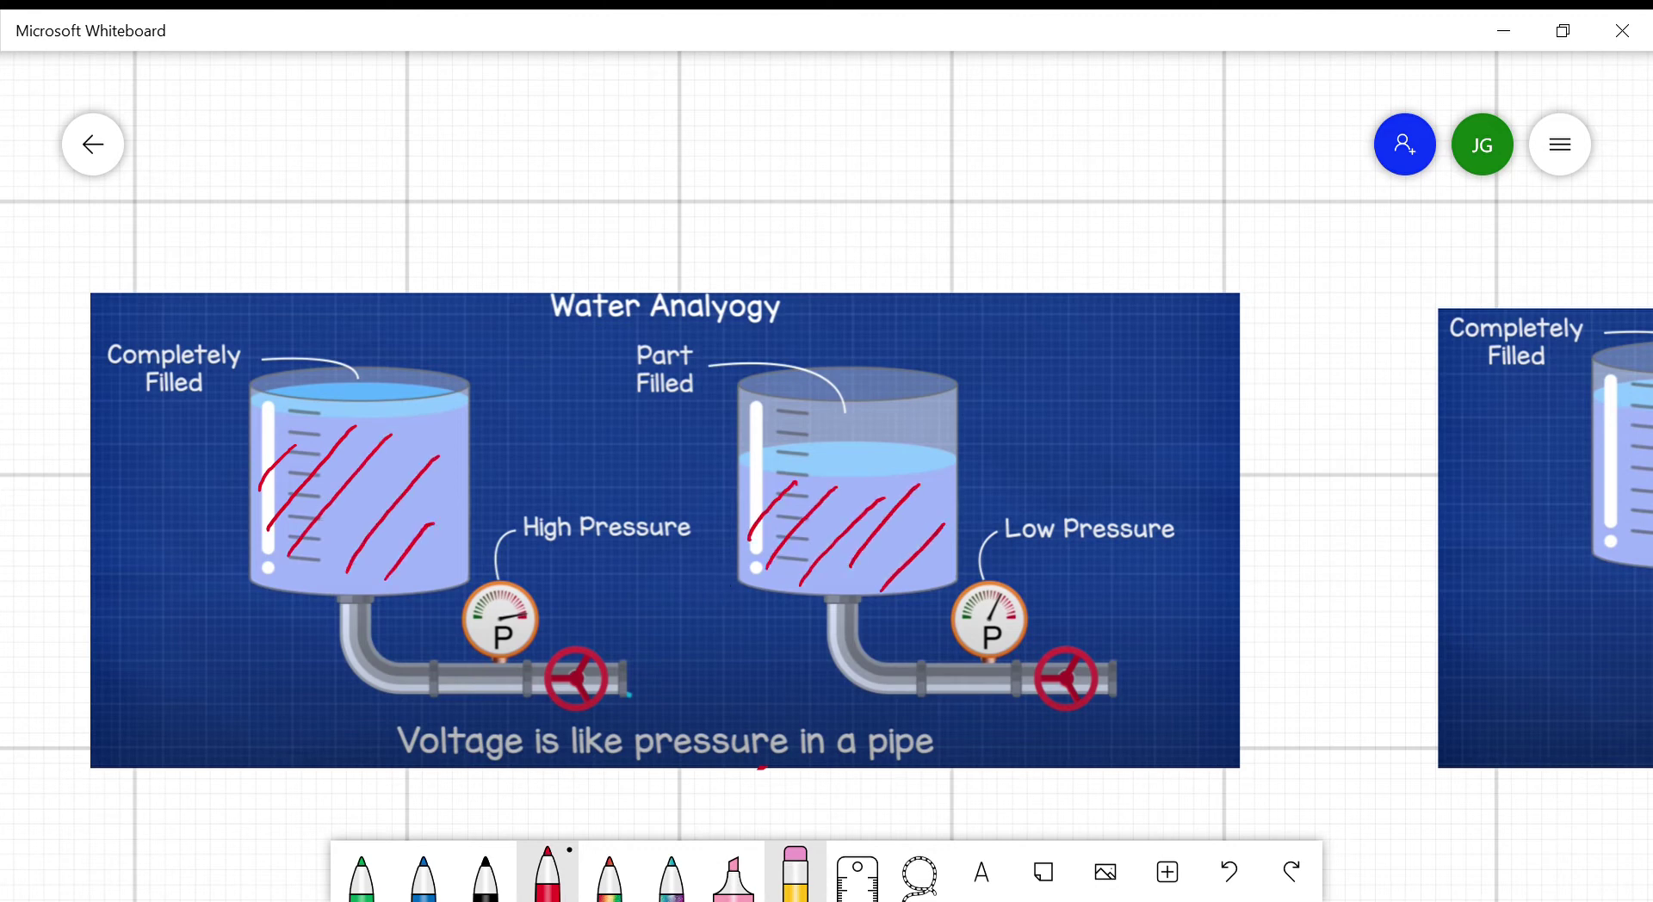
- Circle the High Pressure and Low Pressure labels, then underline 'more water Flowing' on the next slide
left_click_drag(594, 571, 583, 480)
left_click_drag(1028, 493, 1190, 522)
left_click_drag(1376, 818, 713, 825)
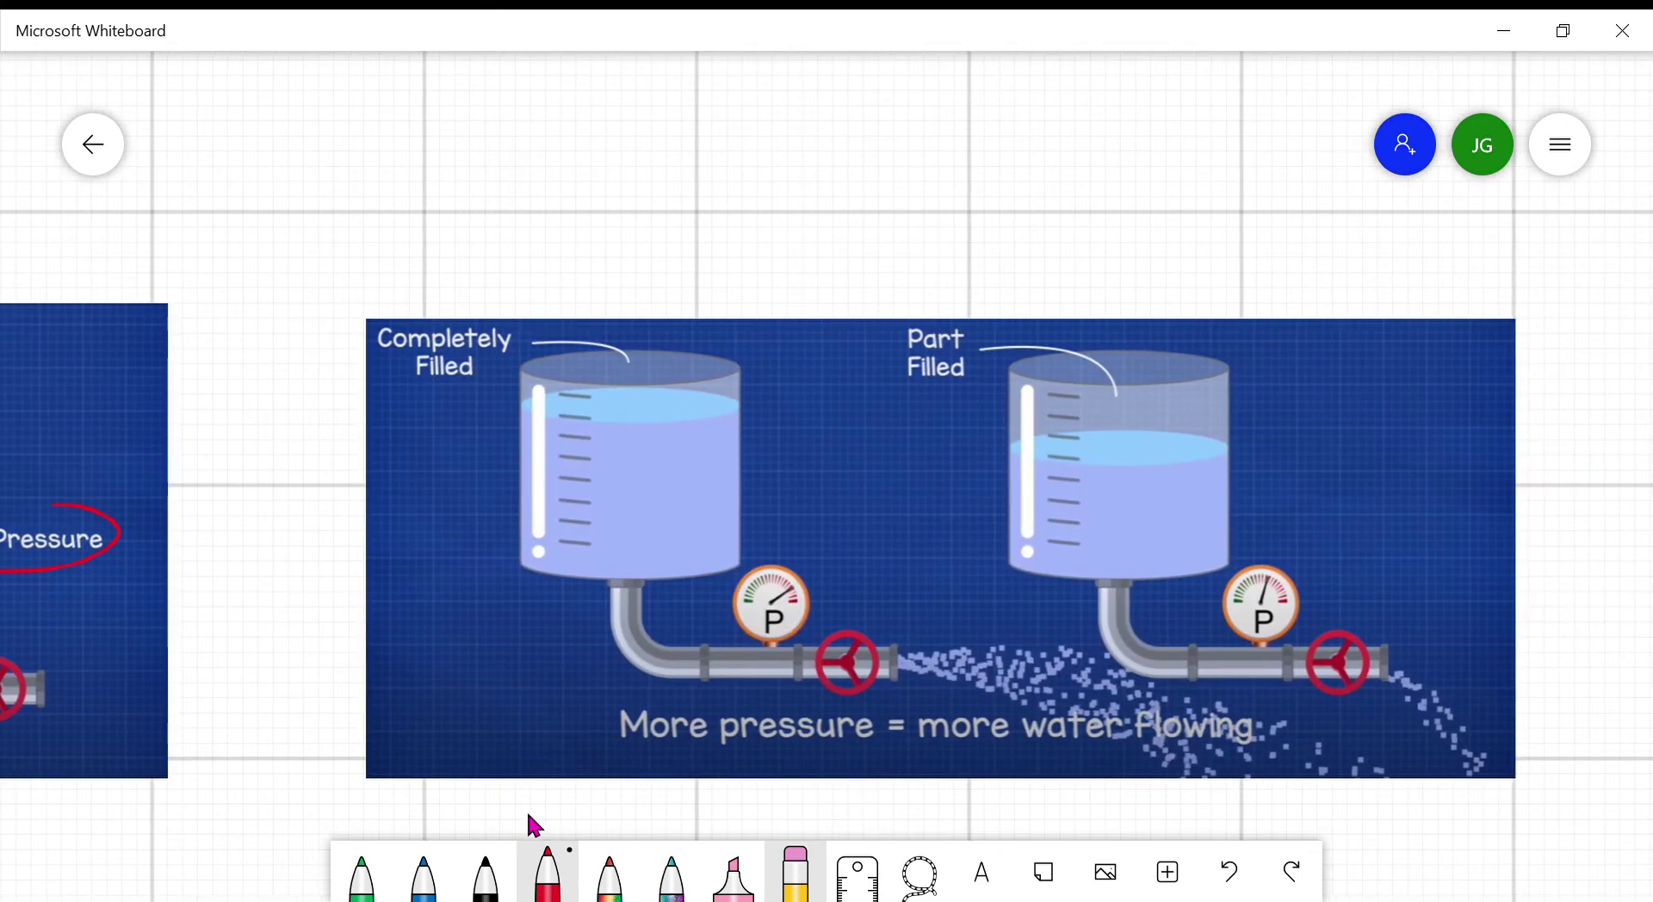
left_click_drag(925, 766, 1233, 750)
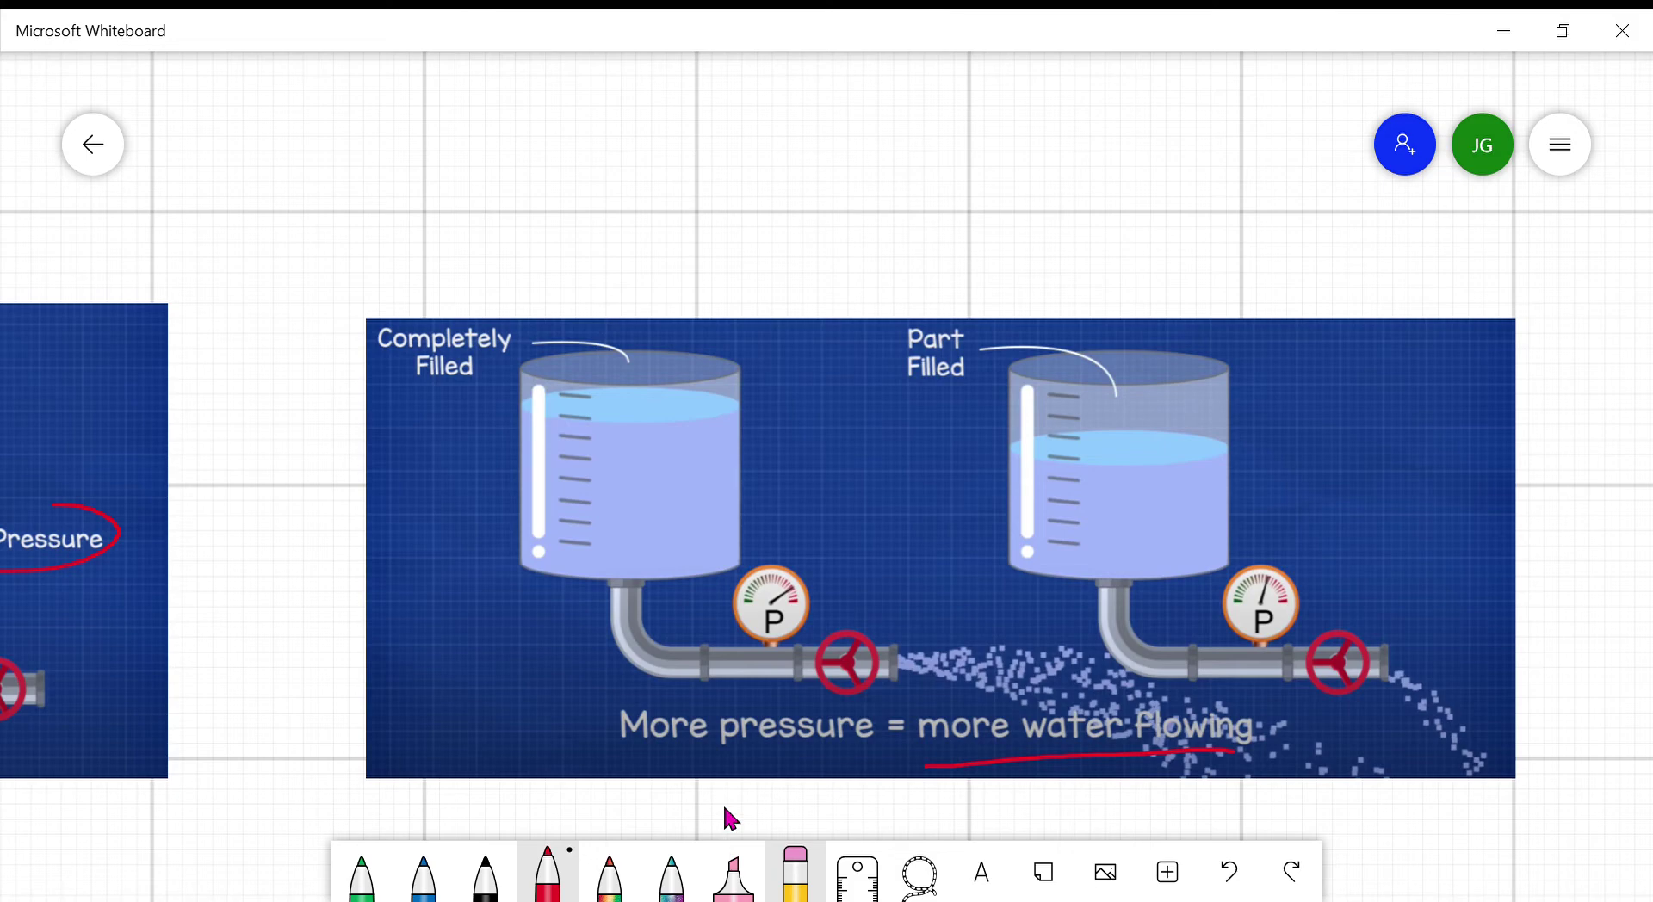
- Zoom out to the overview, then in past the battery-types collage to the multimeter photo reading 1.595
scroll(724, 808, "down", 10)
scroll(1206, 780, "down", 5)
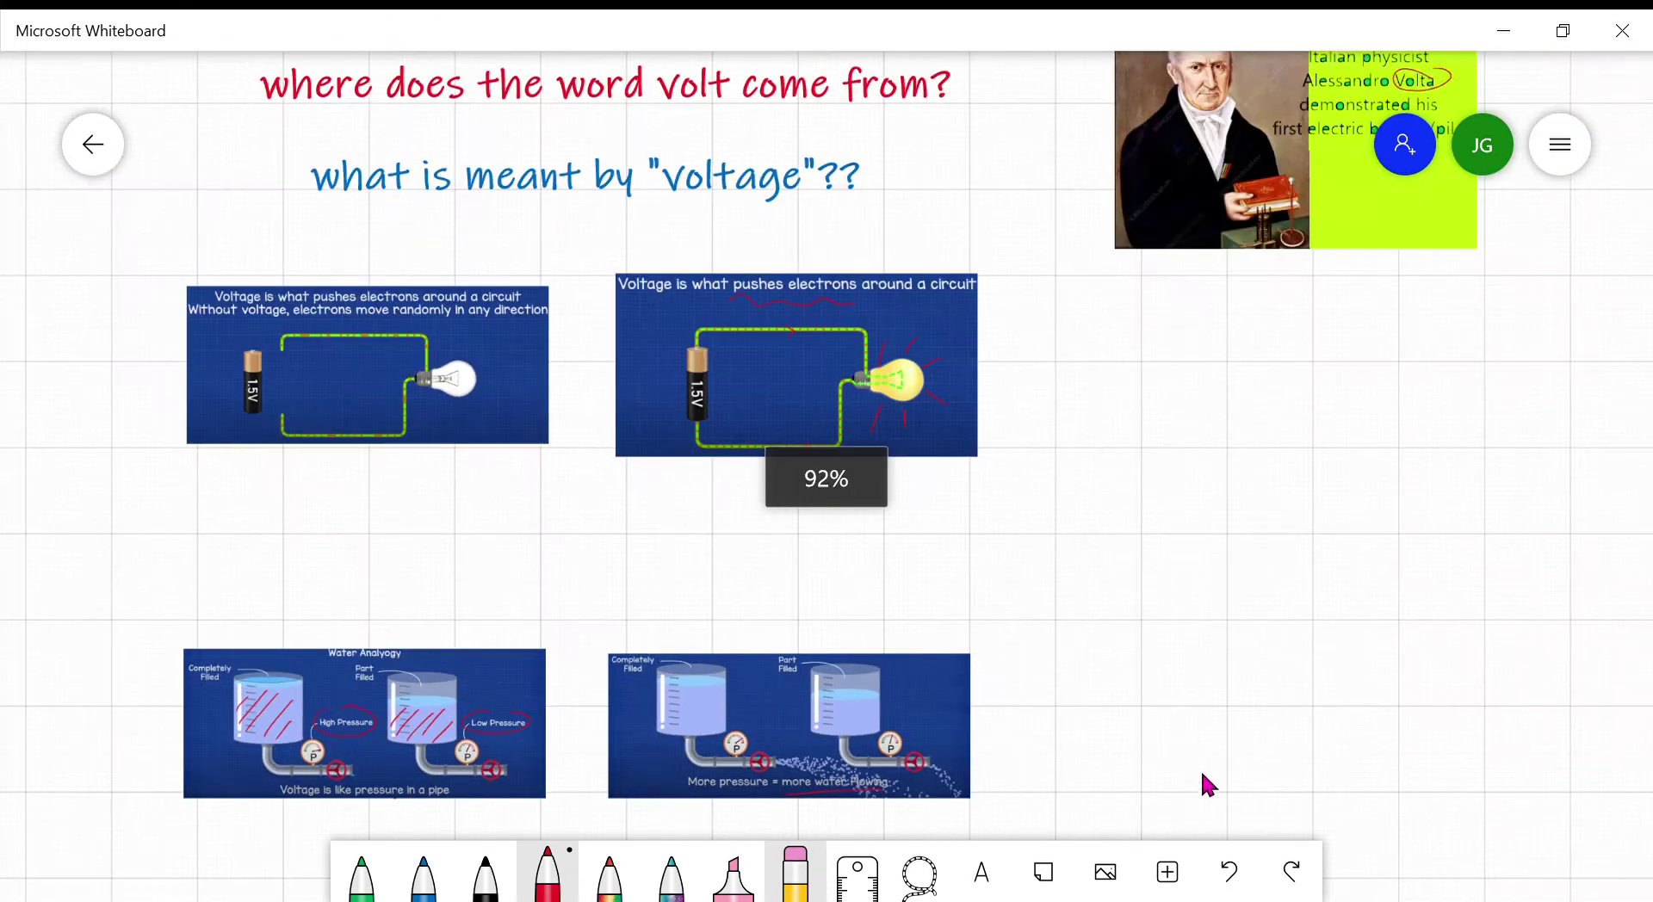
scroll(1162, 467, "down", 4)
scroll(701, 704, "up", 10)
scroll(914, 160, "down", 2)
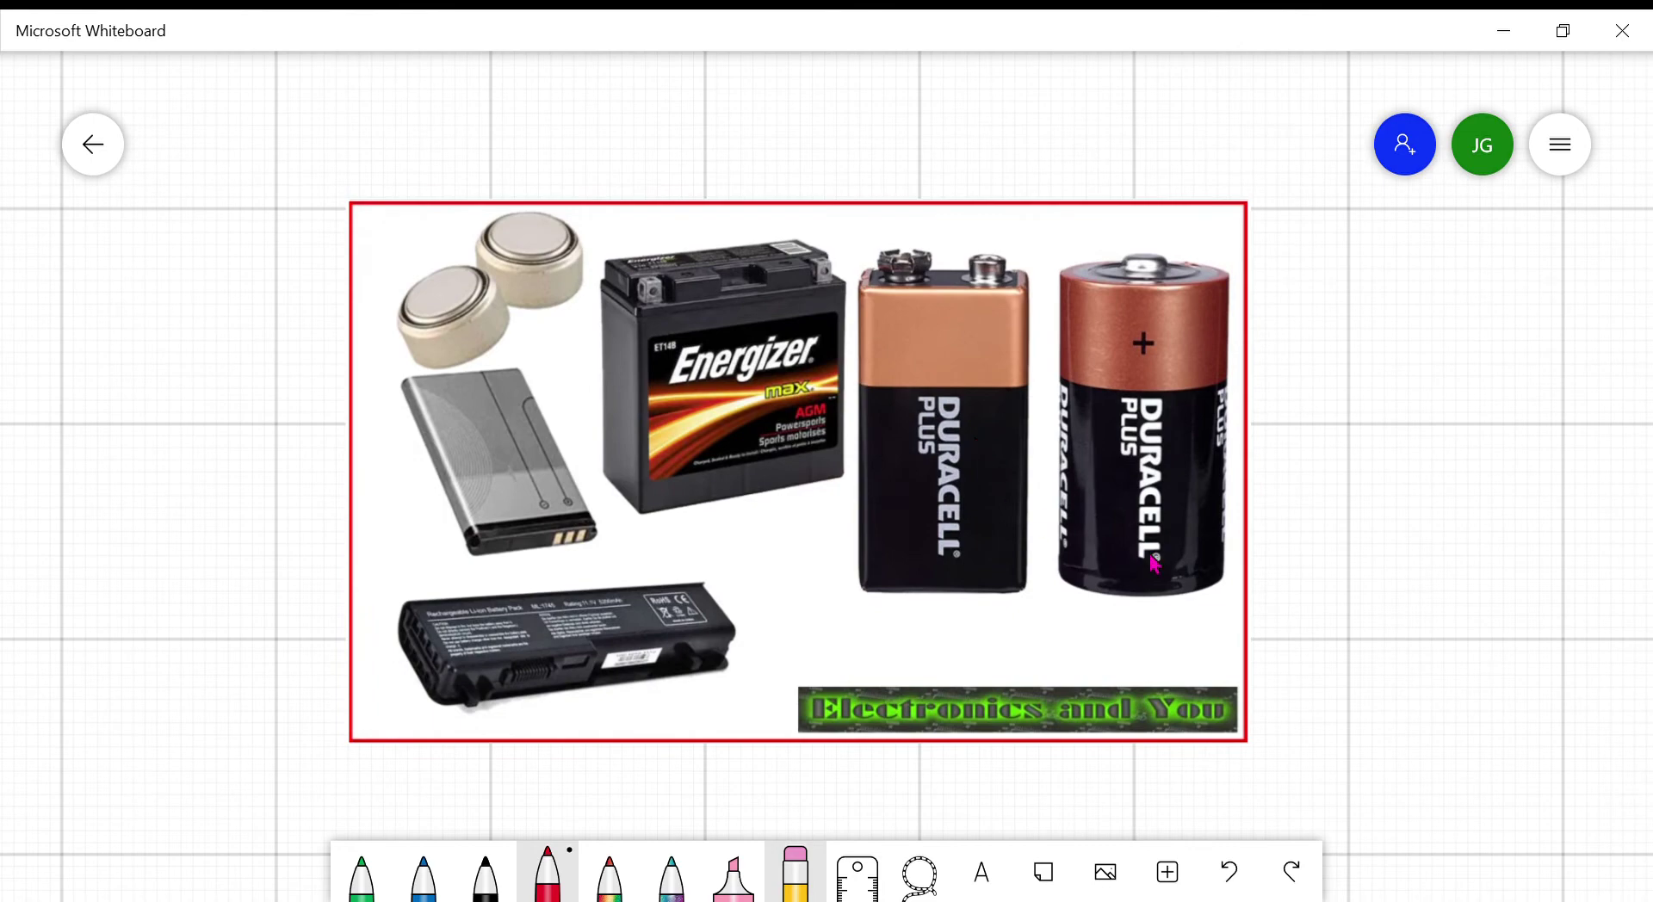
left_click_drag(1382, 657, 117, 649)
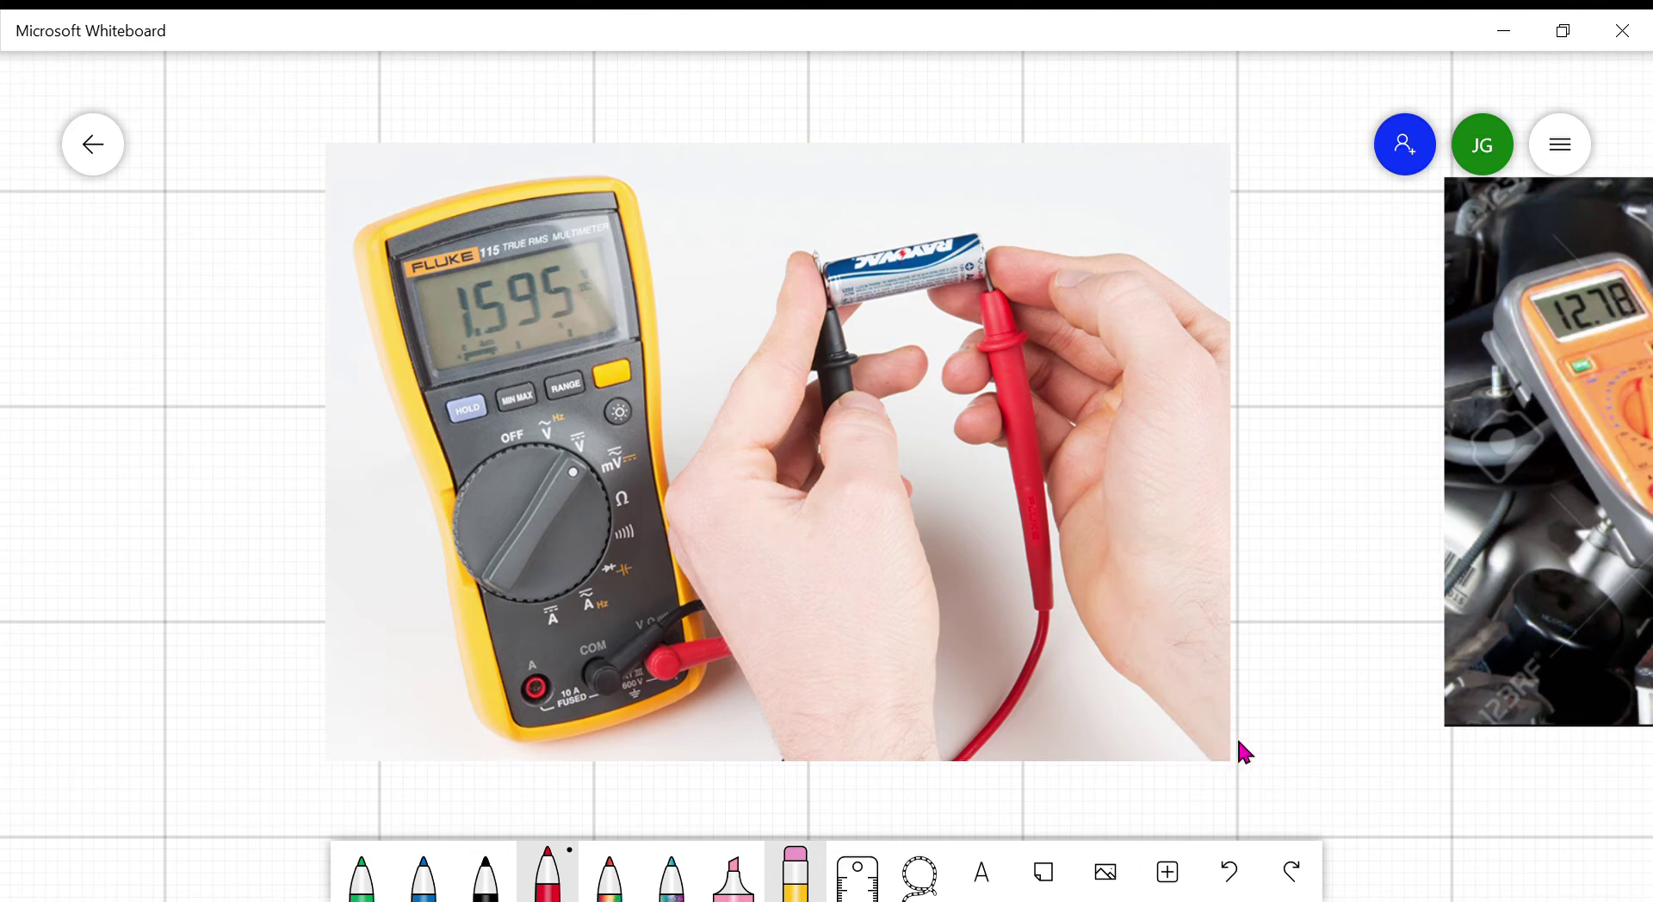
- Pan past the car-battery multimeter photo to centre the Multimeter and battery diagram
mouse_move(1244, 739)
left_mouse_down()
mouse_move(713, 758)
mouse_move(401, 742)
mouse_move(396, 721)
left_mouse_up()
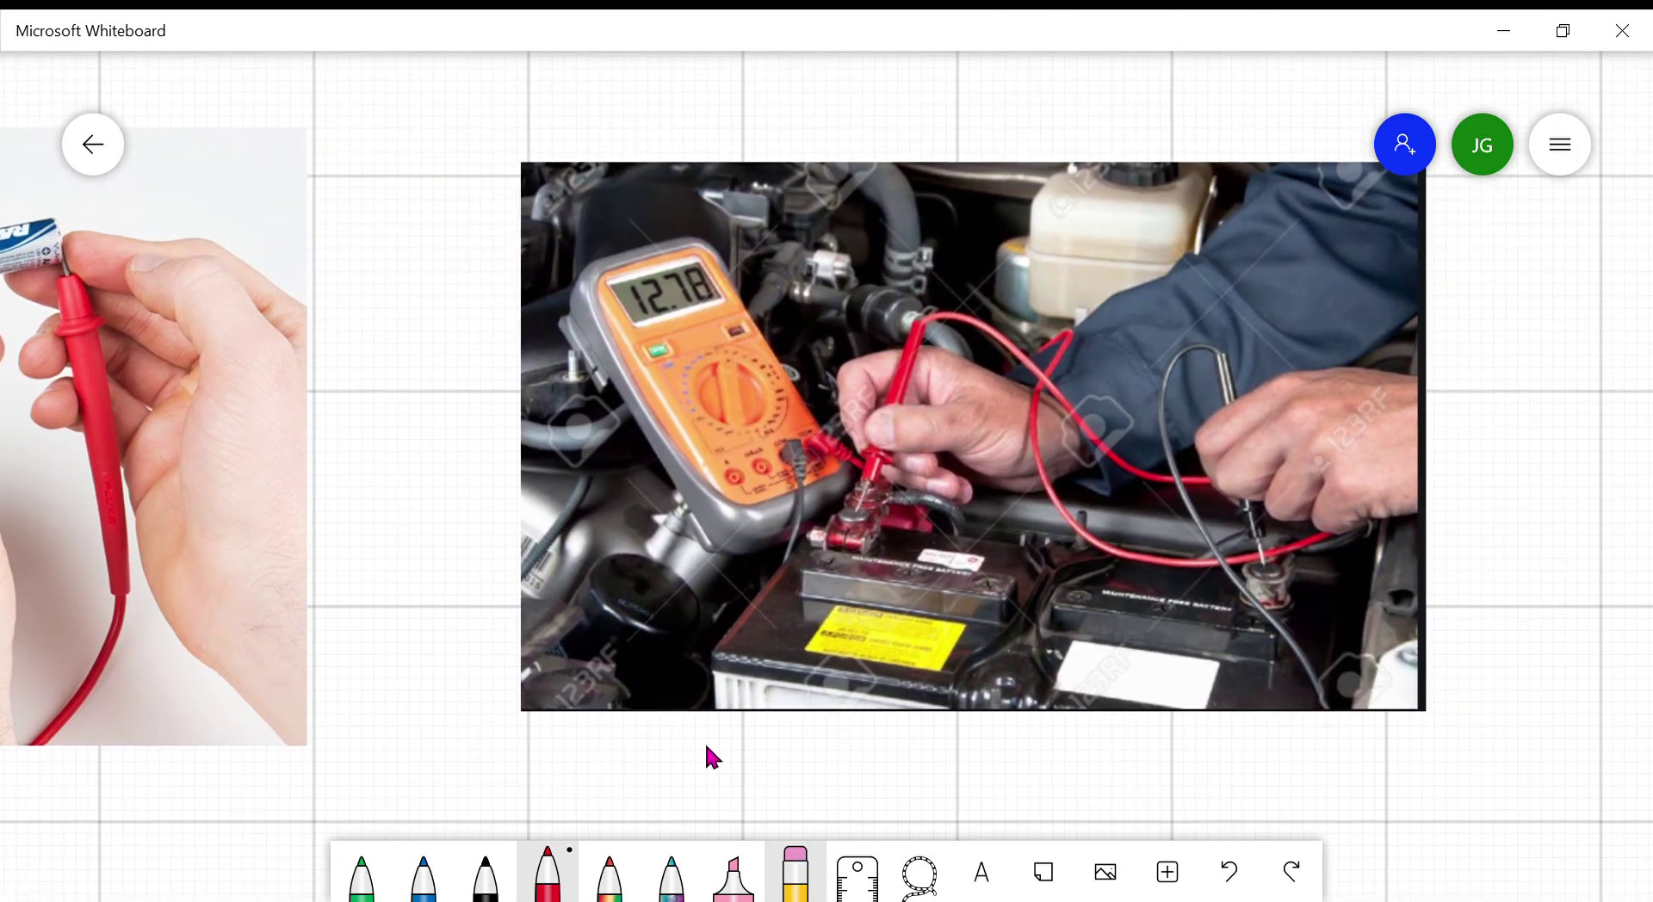
mouse_move(723, 751)
left_mouse_down()
mouse_move(652, 778)
mouse_move(461, 778)
mouse_move(7, 856)
left_mouse_up()
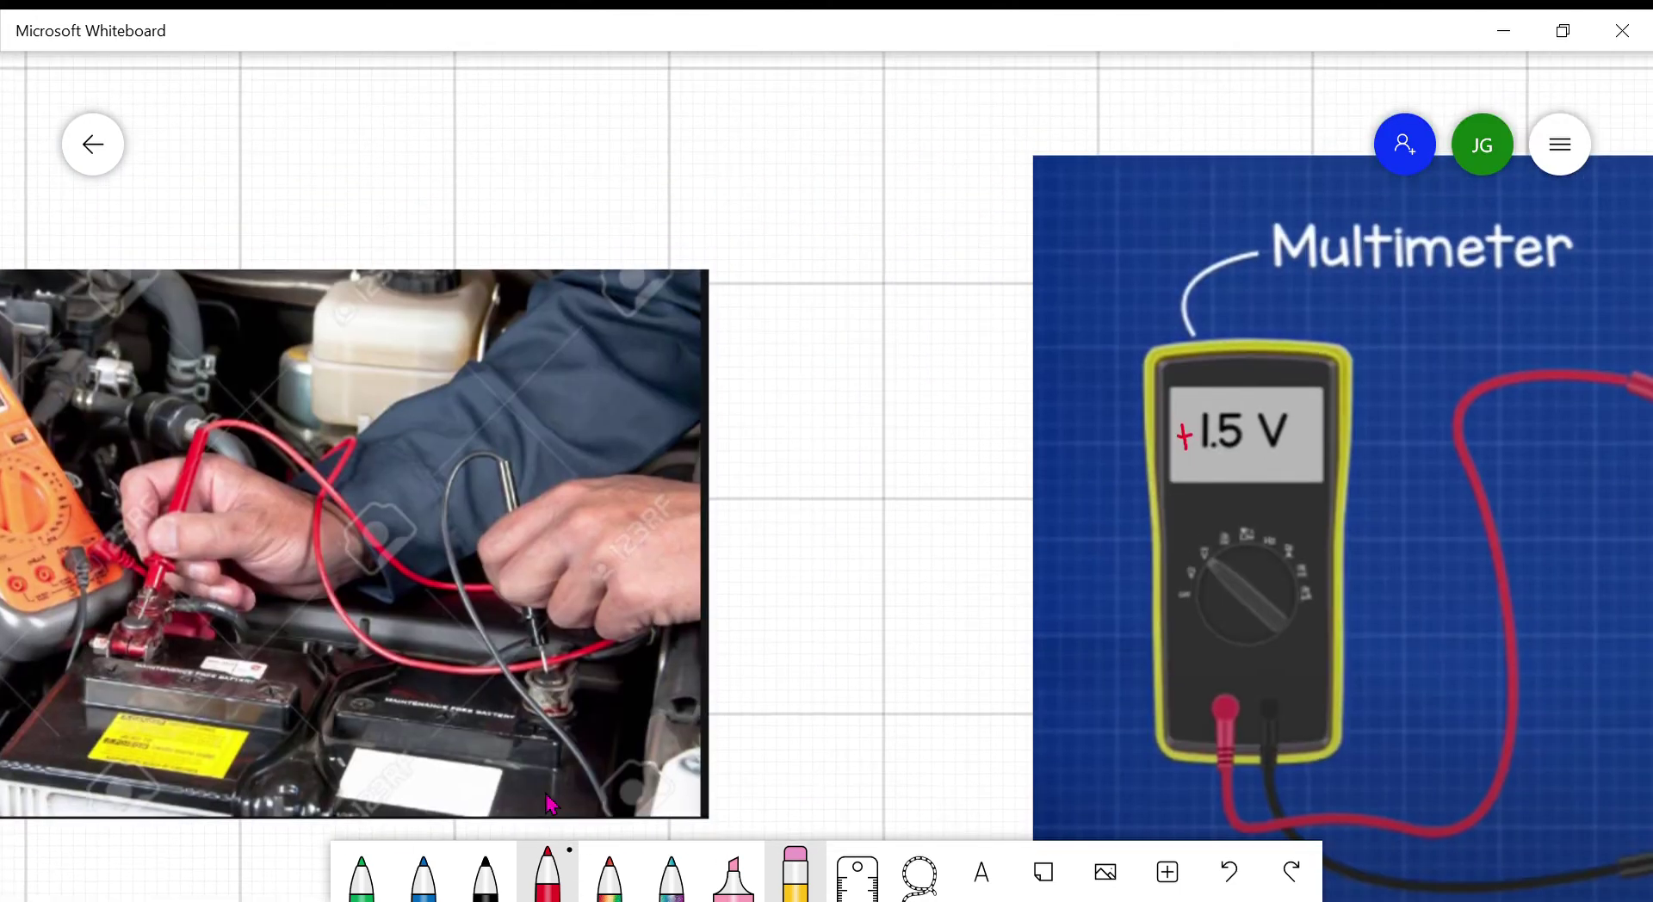
left_click_drag(692, 746, 147, 677)
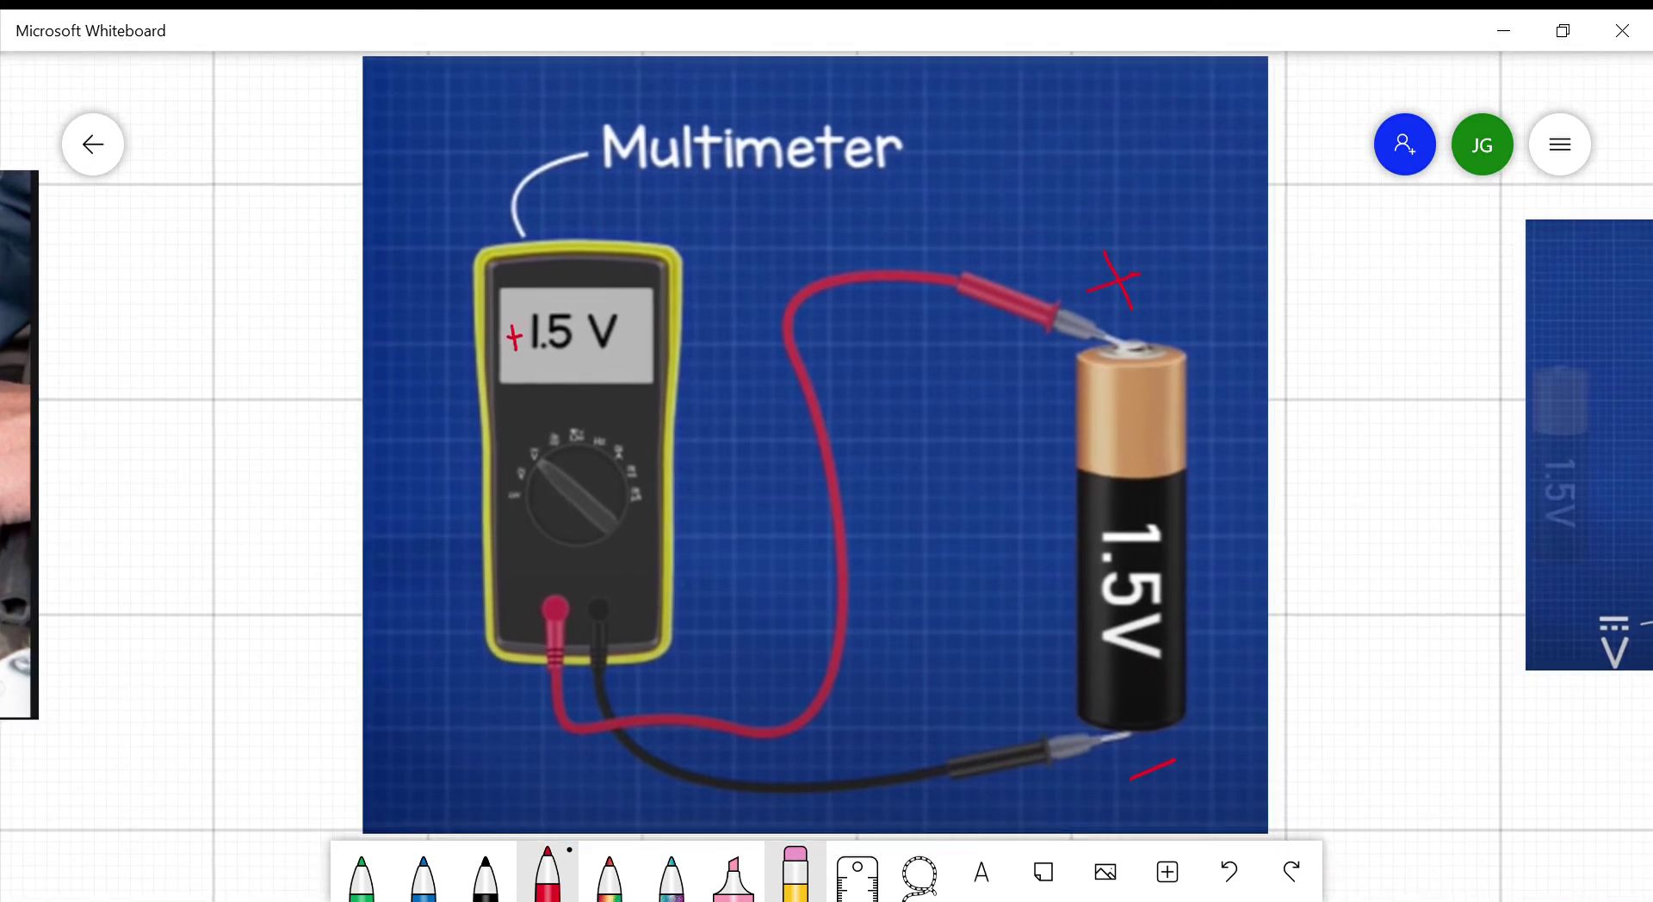
- Circle the positive and negative terminals, box the 1.5 V reading, then pan to Direct Voltage
left_click_drag(1073, 353, 1198, 321)
mouse_move(1170, 712)
left_mouse_down()
mouse_move(1149, 702)
mouse_move(1102, 779)
mouse_move(1170, 707)
left_mouse_up()
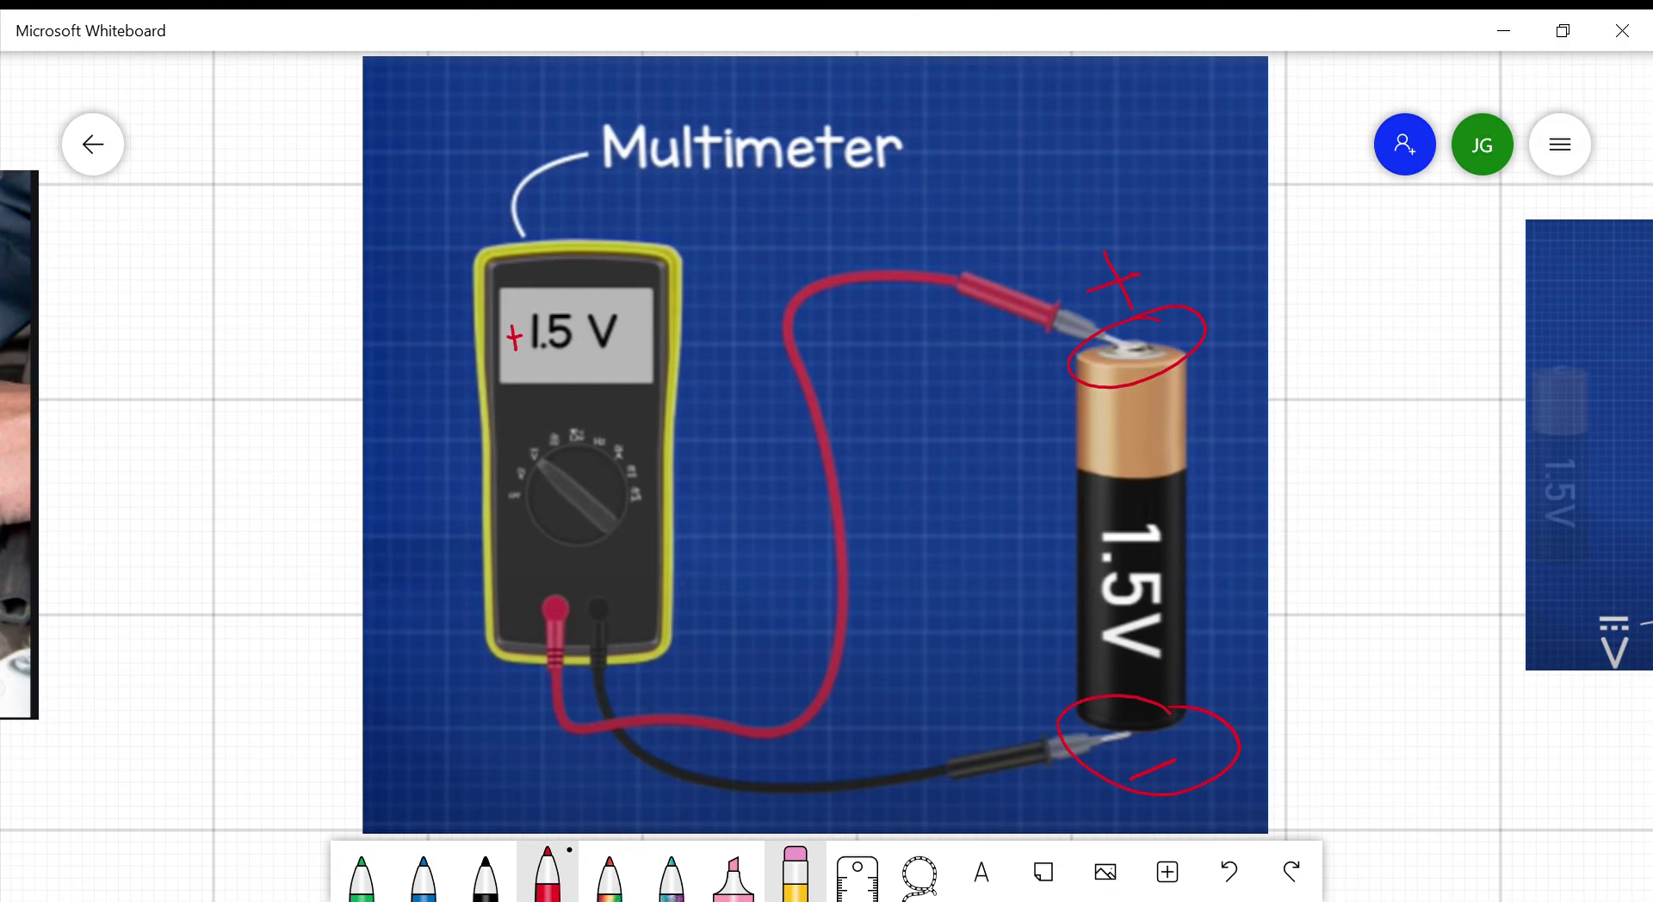
mouse_move(489, 368)
left_mouse_down()
mouse_move(516, 375)
mouse_move(632, 293)
mouse_move(482, 310)
mouse_move(489, 370)
left_mouse_up()
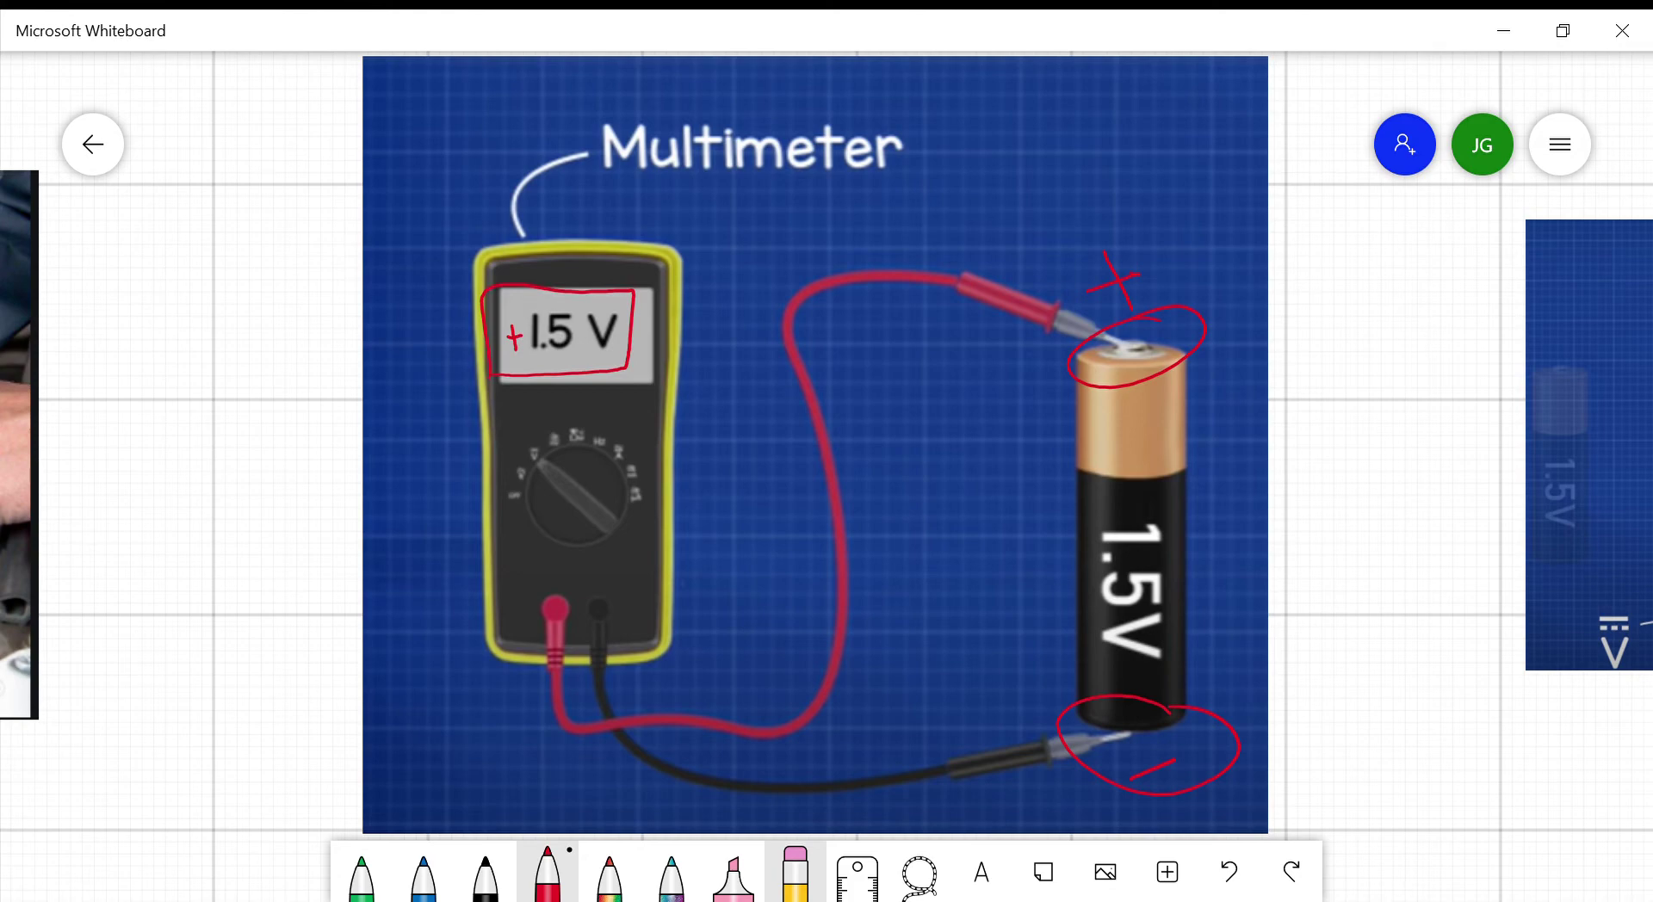
mouse_move(1424, 716)
left_mouse_down()
mouse_move(886, 732)
mouse_move(325, 699)
mouse_move(227, 715)
left_mouse_up()
- Zoom out, centre the Alternating Voltage card, then zoom in on the single-battery lamp circuit
scroll(594, 495, "up", 5)
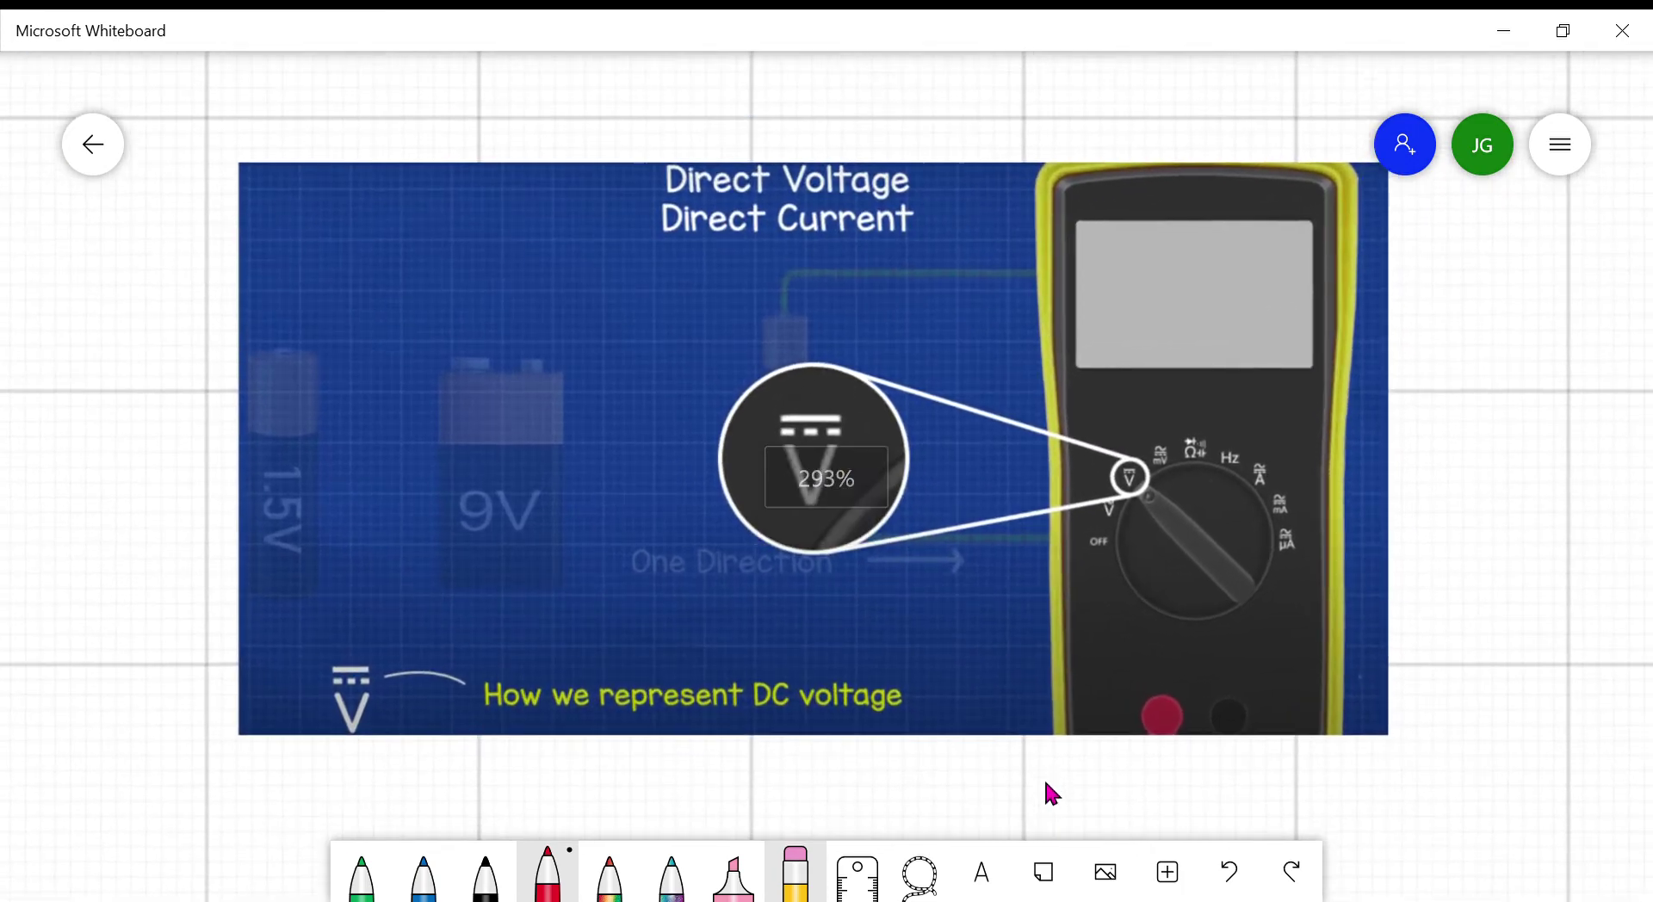
scroll(896, 602, "up", 2)
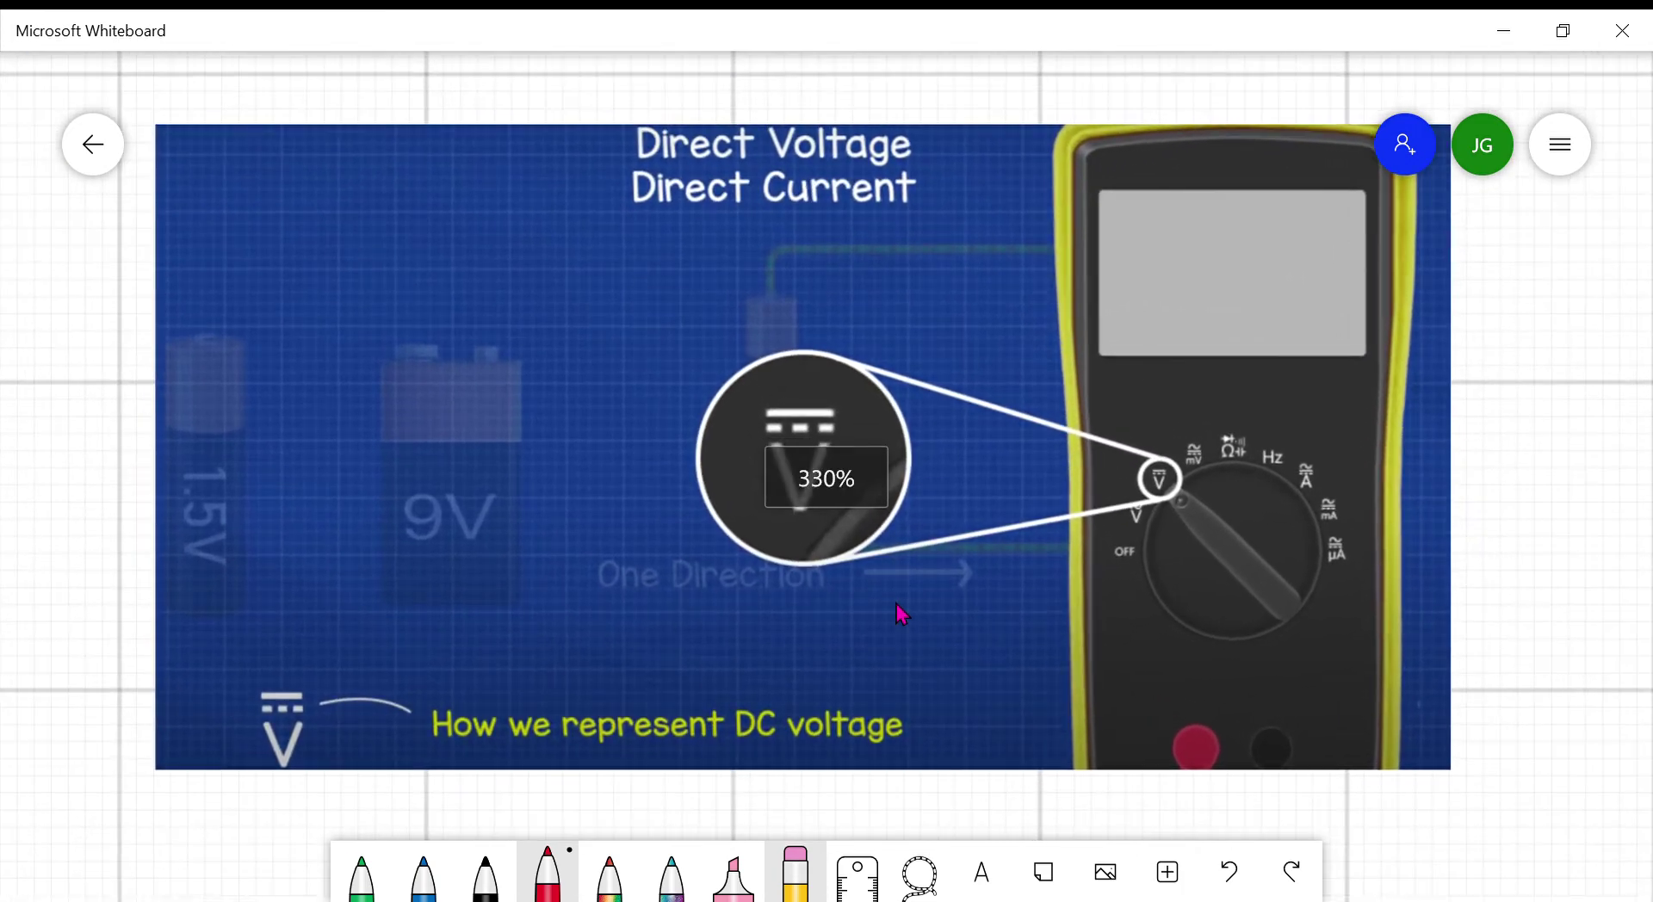
scroll(890, 604, "down", 10)
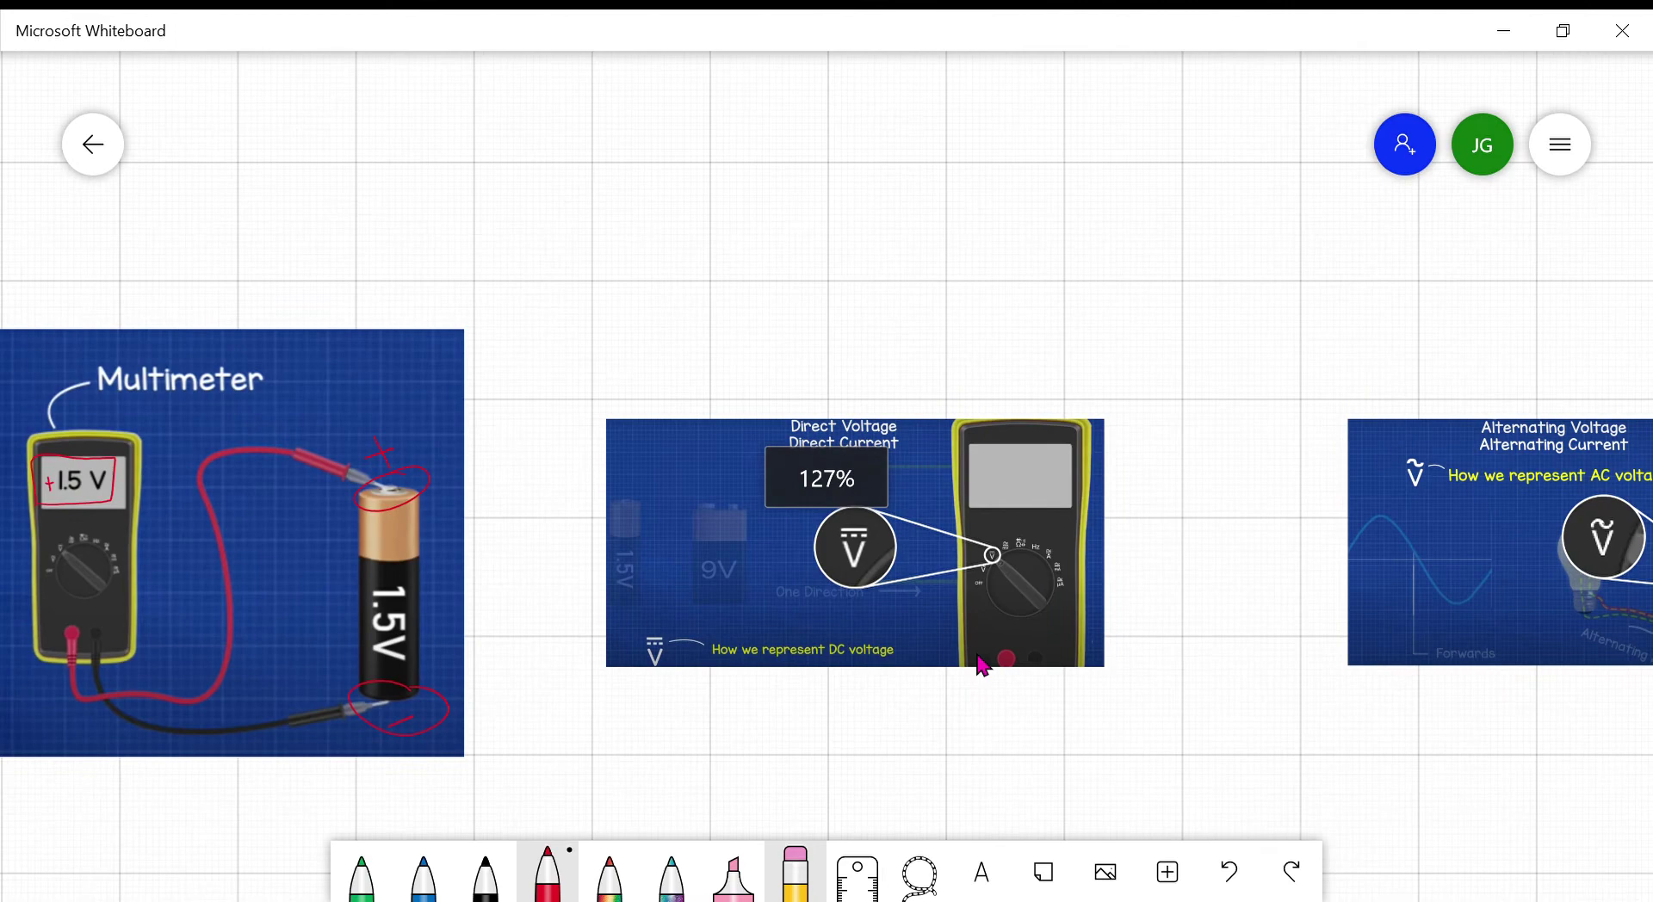
left_click_drag(981, 667, 613, 653)
scroll(842, 628, "up", 10)
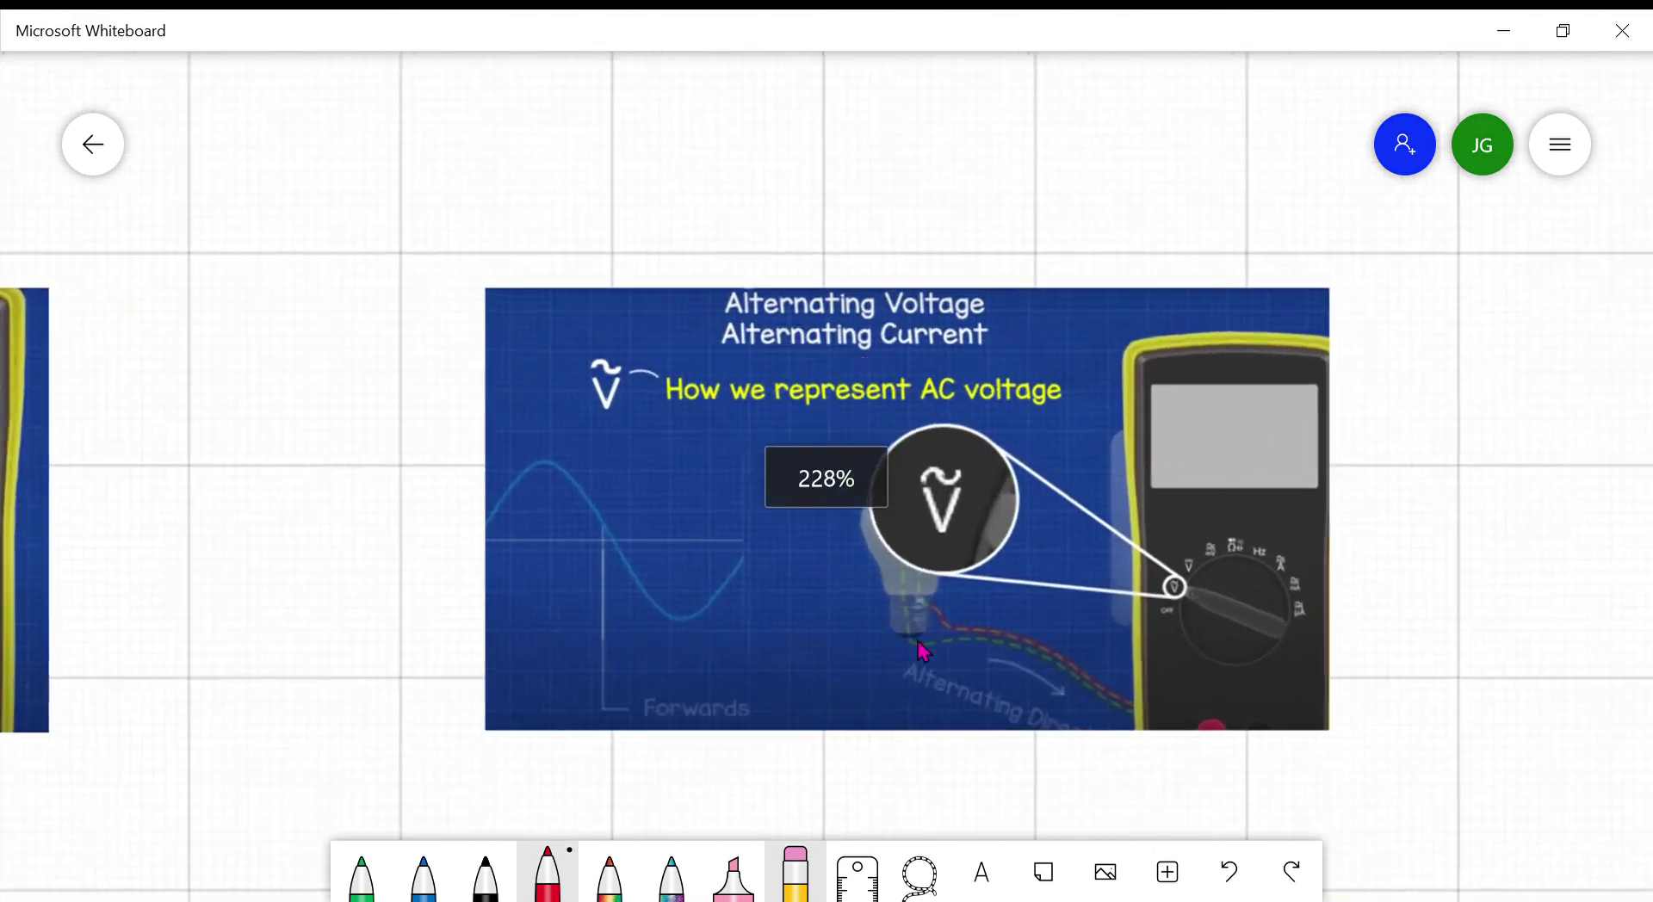
scroll(958, 656, "up", 1)
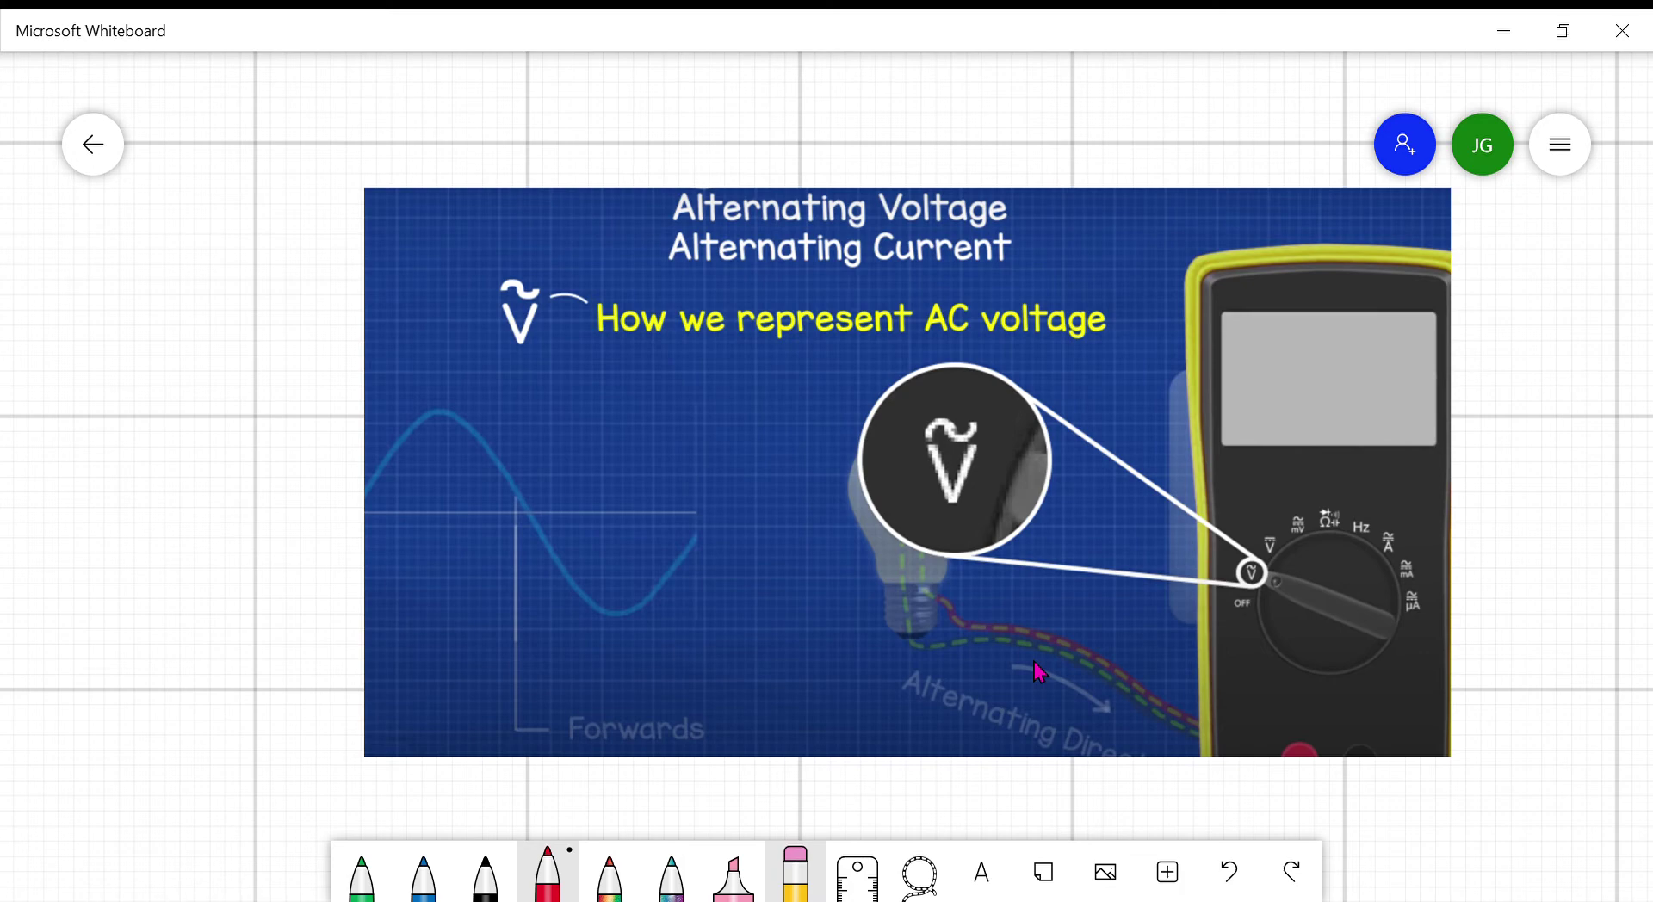
scroll(1039, 667, "down", 3)
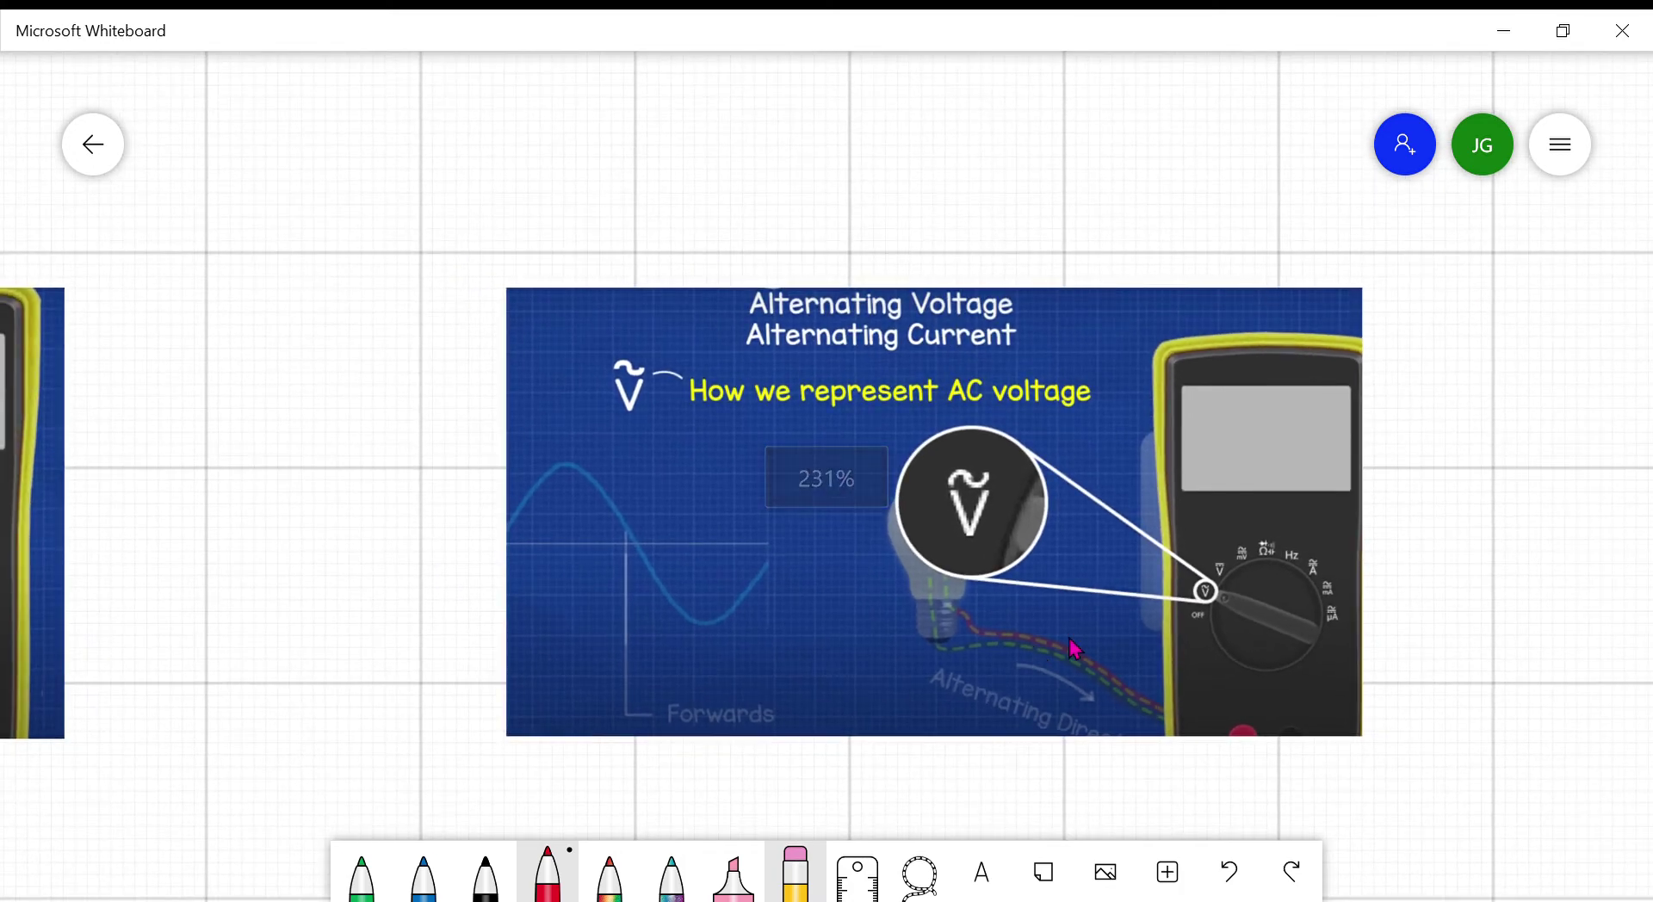
scroll(1074, 648, "down", 15)
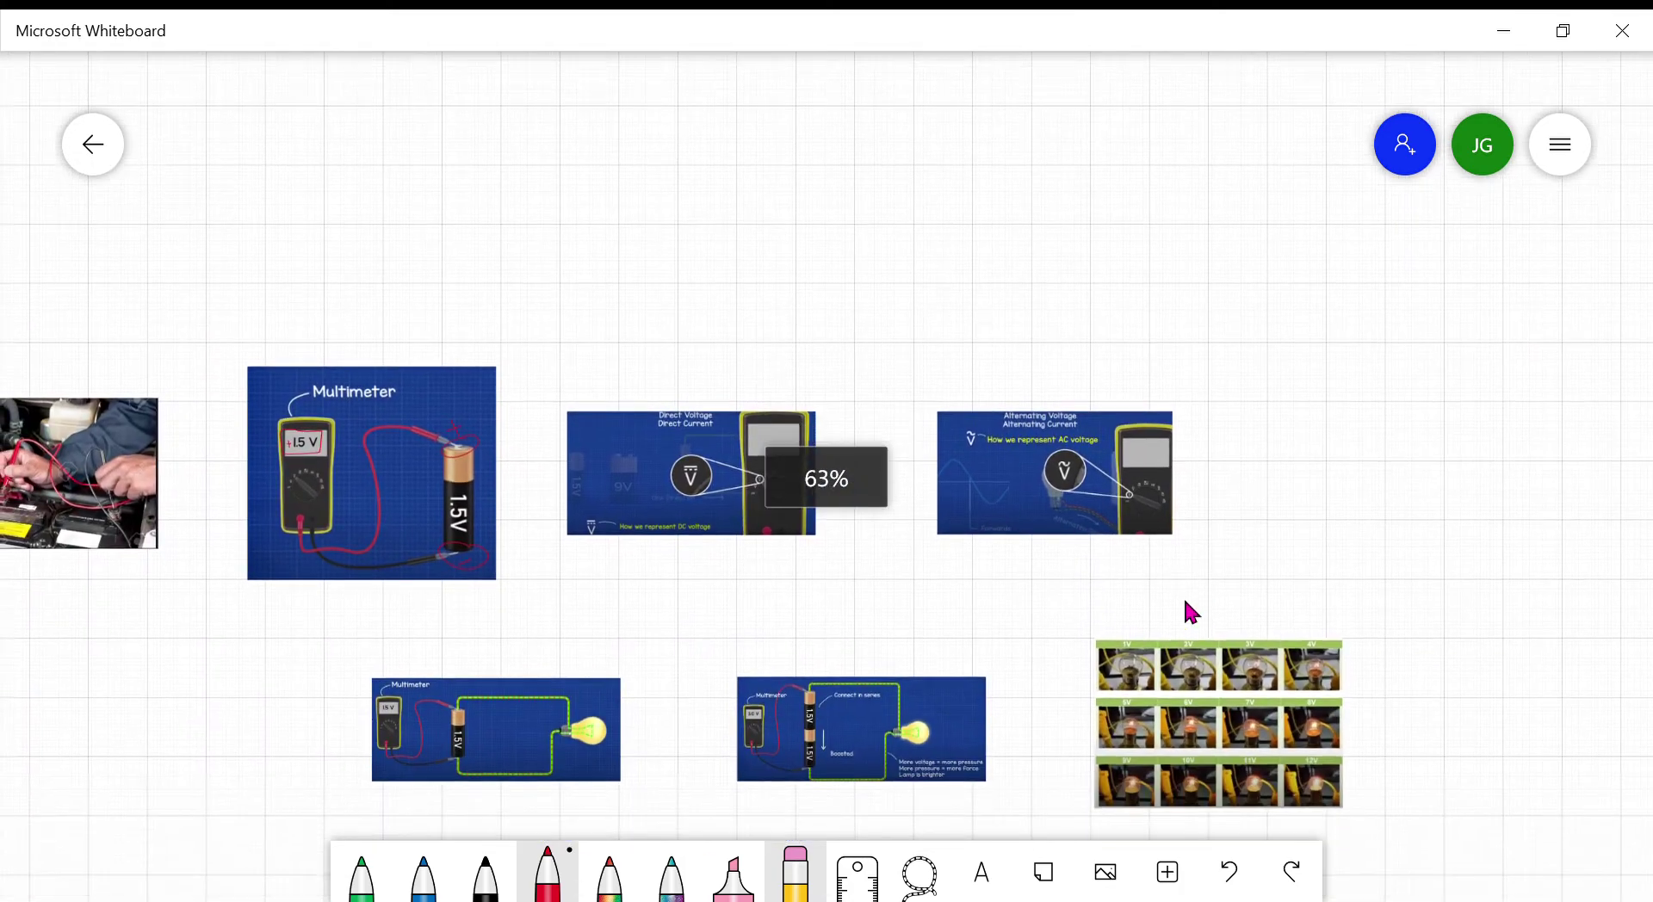
scroll(628, 689, "up", 10)
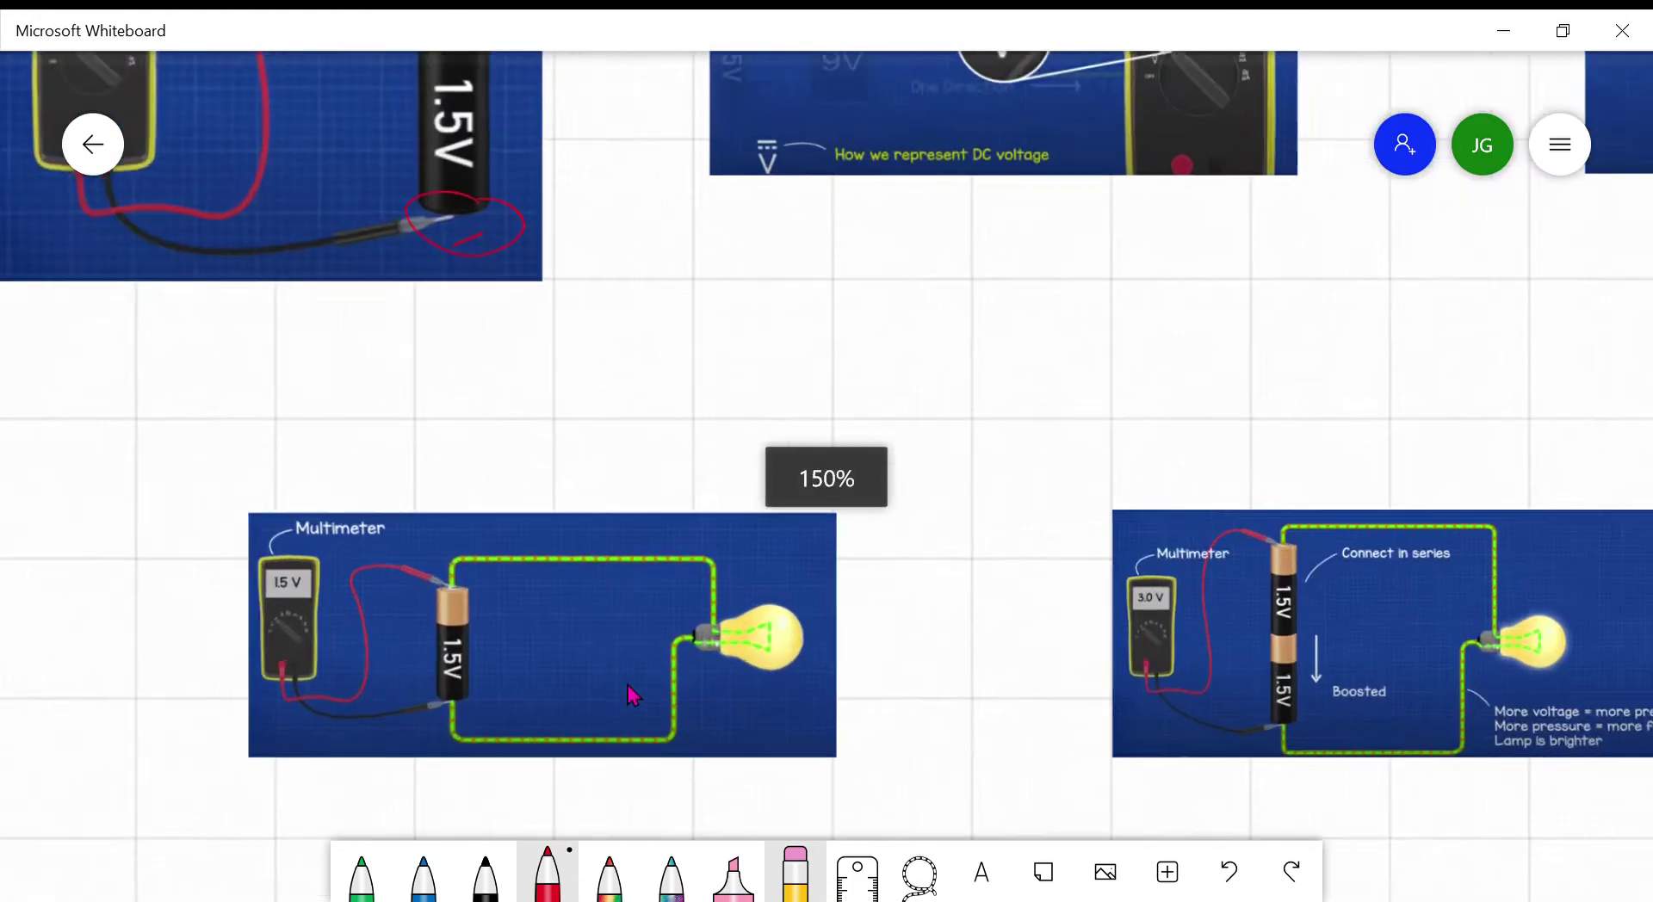
- Pan to the two-battery series circuit and write a red '3V' beside the multimeter lead
scroll(628, 689, "up", 5)
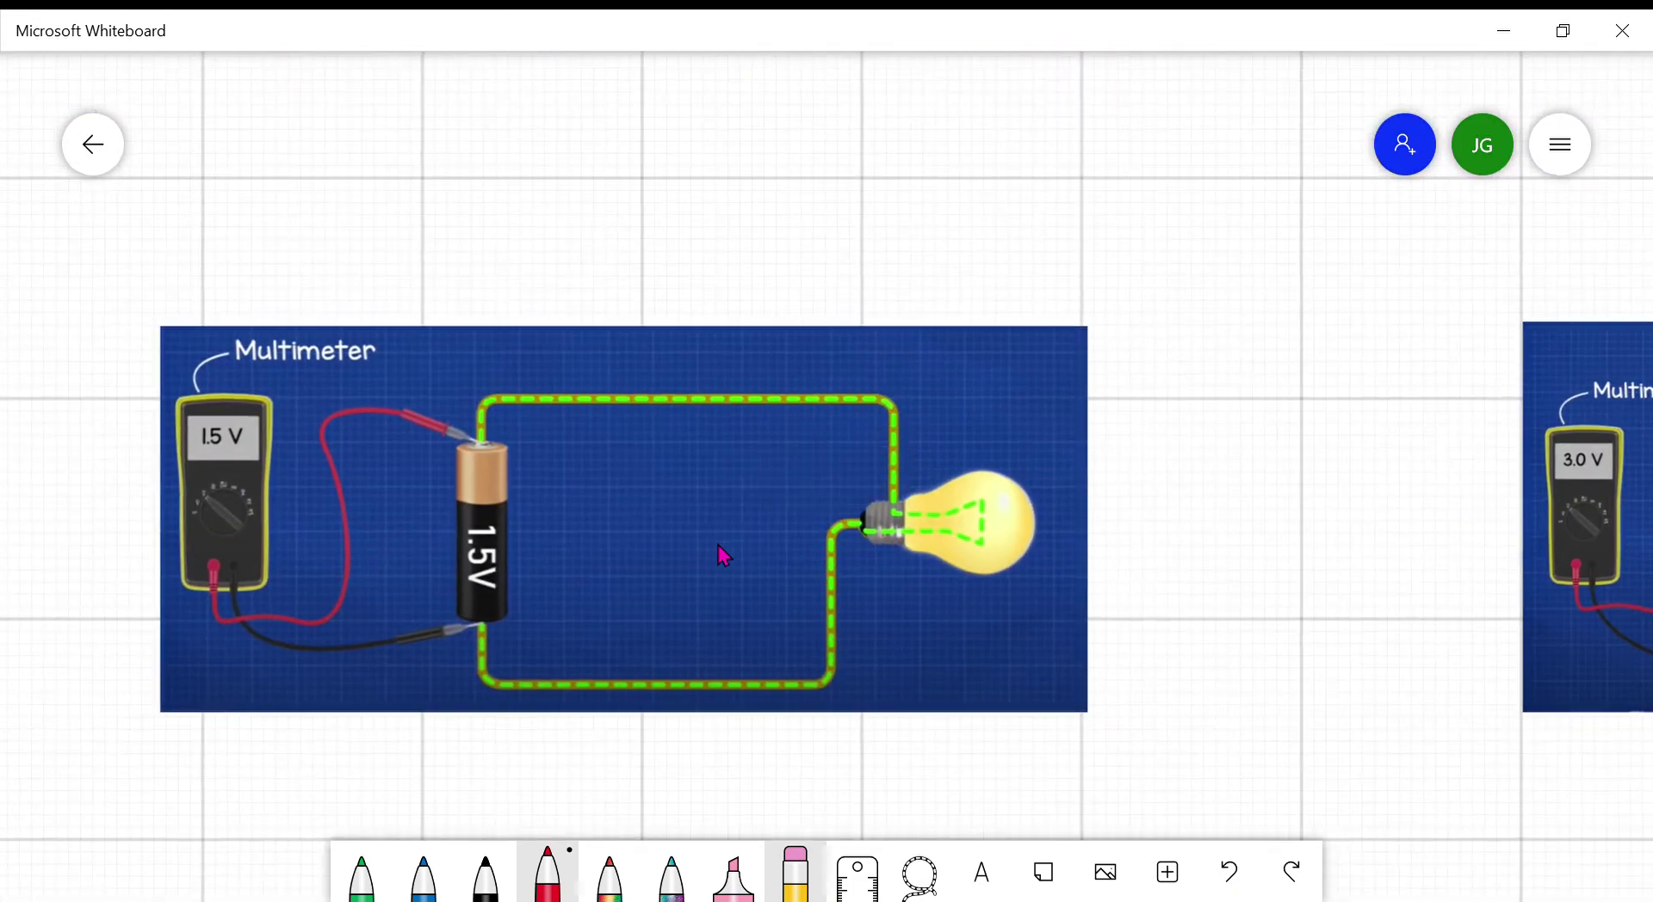
scroll(718, 544, "up", 3)
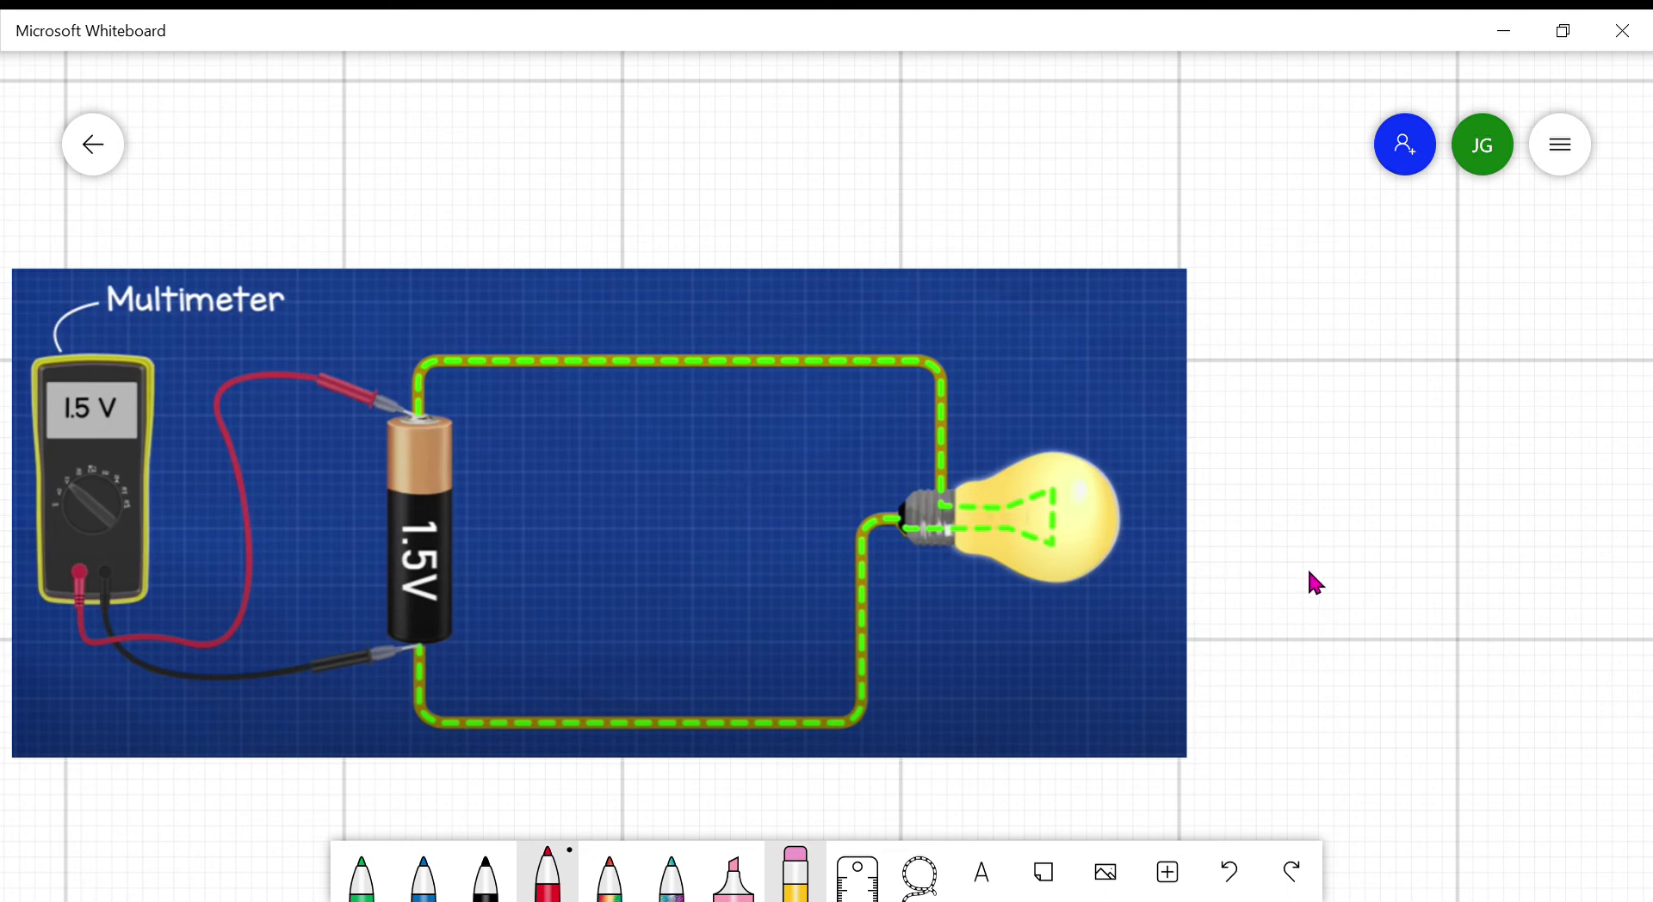
mouse_move(1372, 597)
left_mouse_down()
mouse_move(732, 603)
mouse_move(273, 580)
left_mouse_up()
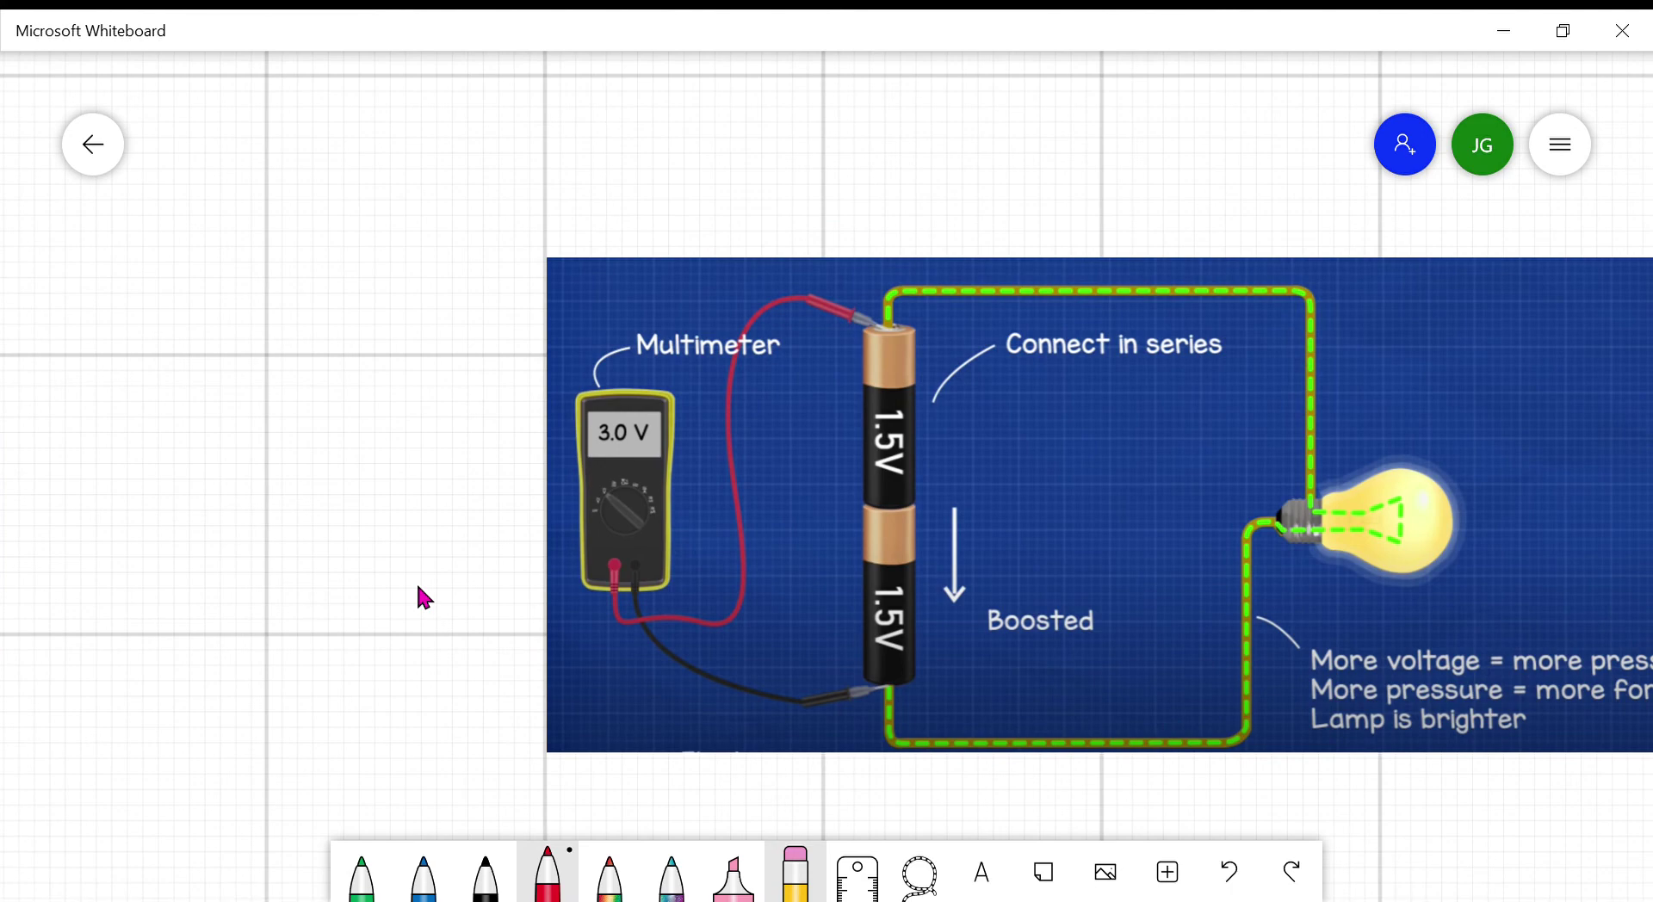
left_click_drag(782, 488, 814, 474)
- Circle 'voltage', 'pressure' and 'brighter' in the caption, then pan to the bulb photo grid
left_click_drag(1436, 799, 915, 710)
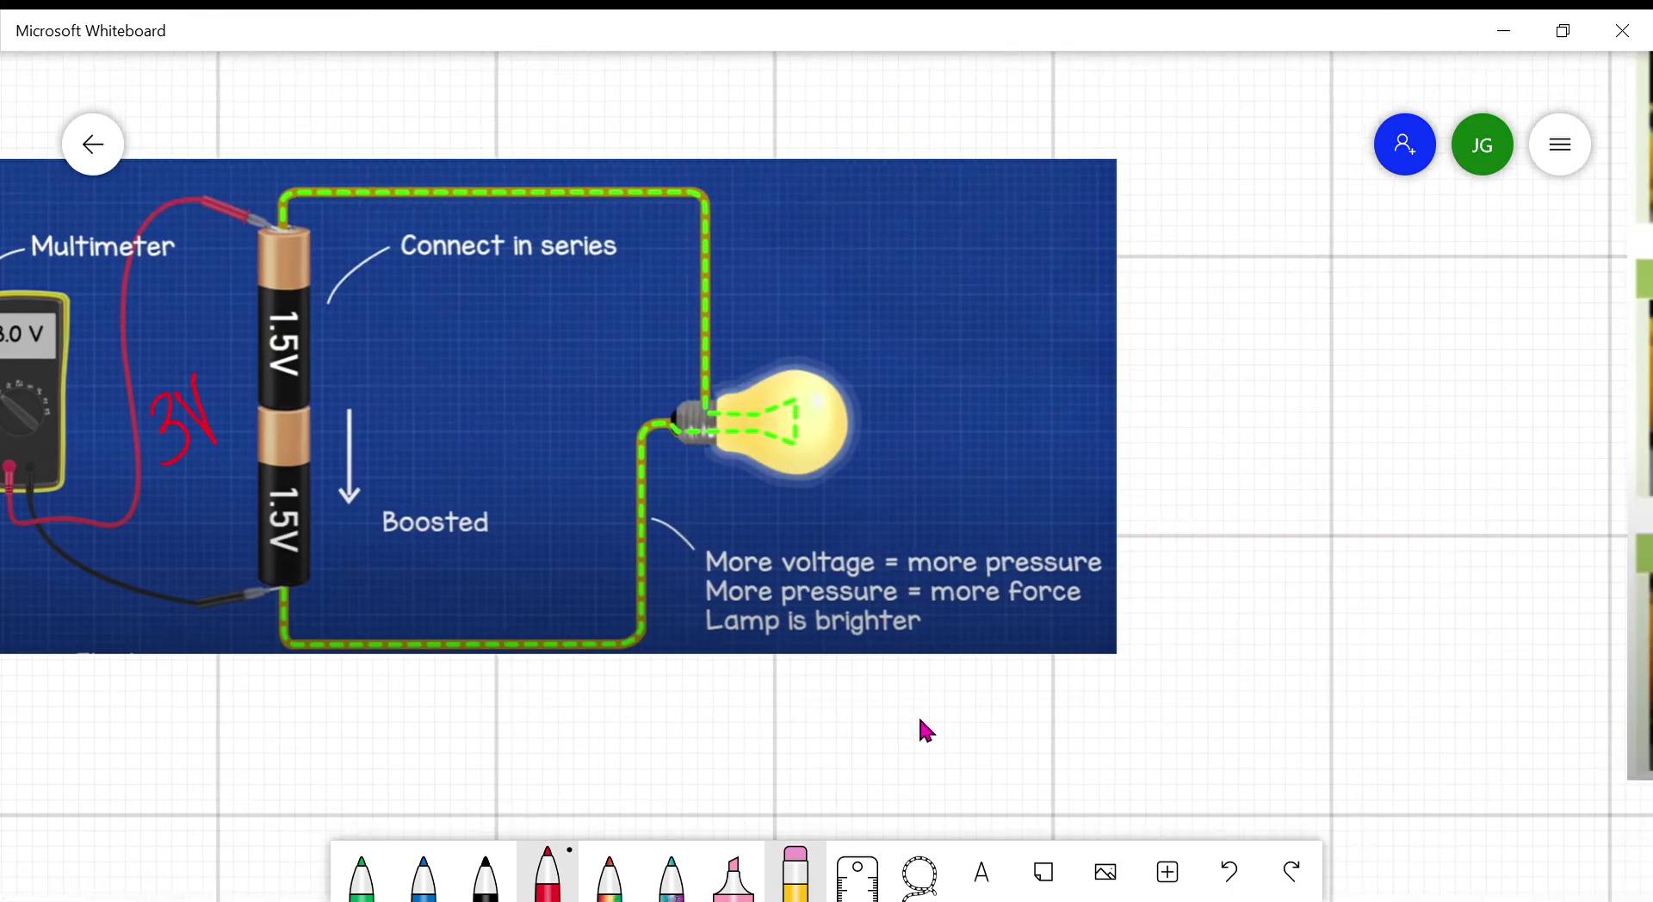
mouse_move(805, 521)
left_mouse_down()
mouse_move(770, 568)
mouse_move(822, 521)
left_mouse_up()
mouse_move(1025, 526)
left_mouse_down()
mouse_move(1042, 582)
mouse_move(1050, 534)
left_mouse_up()
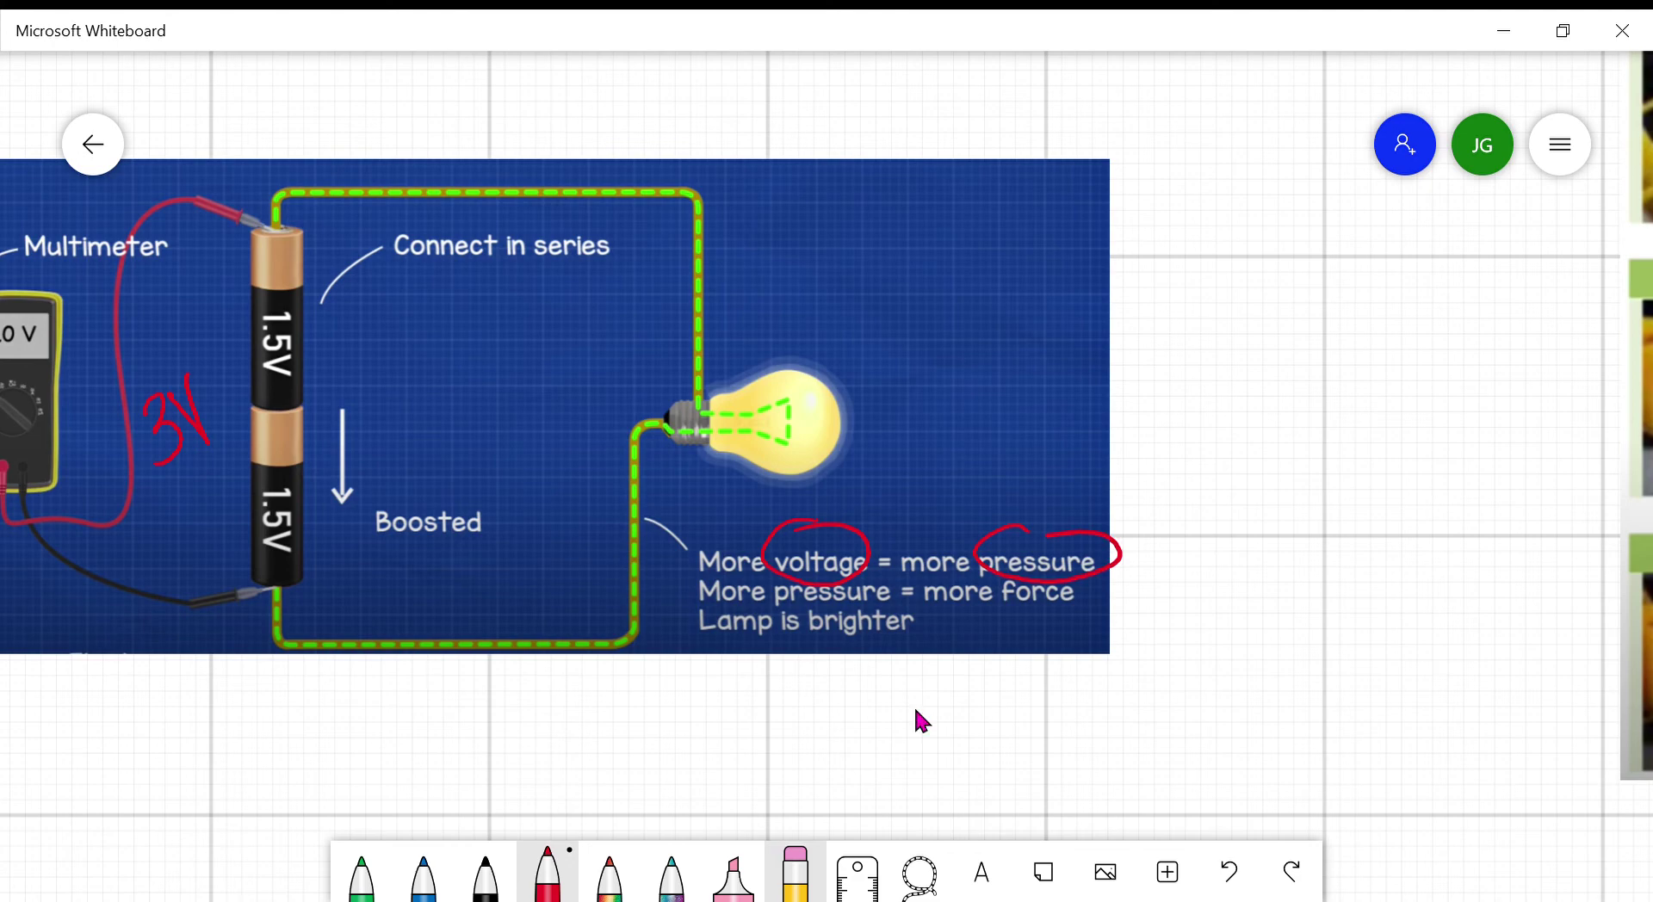
mouse_move(915, 600)
left_mouse_down()
mouse_move(857, 613)
mouse_move(925, 592)
left_mouse_up()
mouse_move(1526, 607)
left_mouse_down()
mouse_move(1242, 627)
mouse_move(288, 612)
mouse_move(269, 559)
left_mouse_up()
- Draw red rings around each of the 1V, 2V, 3V, 4V and 12V bulb labels, then zoom out
scroll(269, 559, "down", 3)
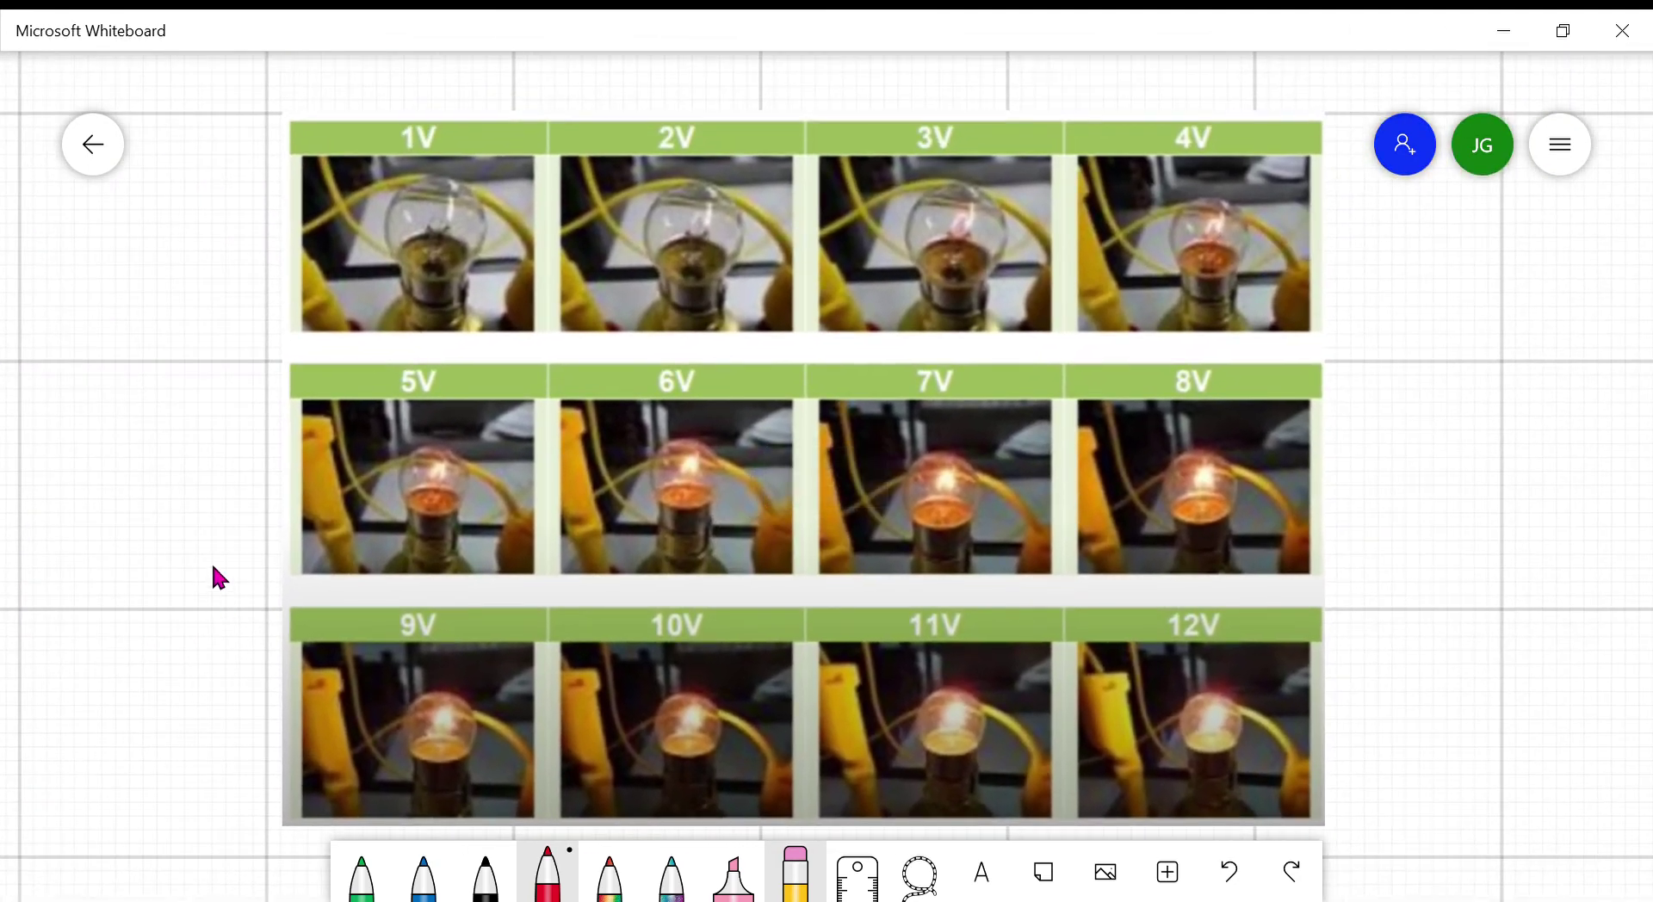
mouse_move(389, 110)
left_mouse_down()
mouse_move(479, 134)
mouse_move(405, 101)
left_mouse_up()
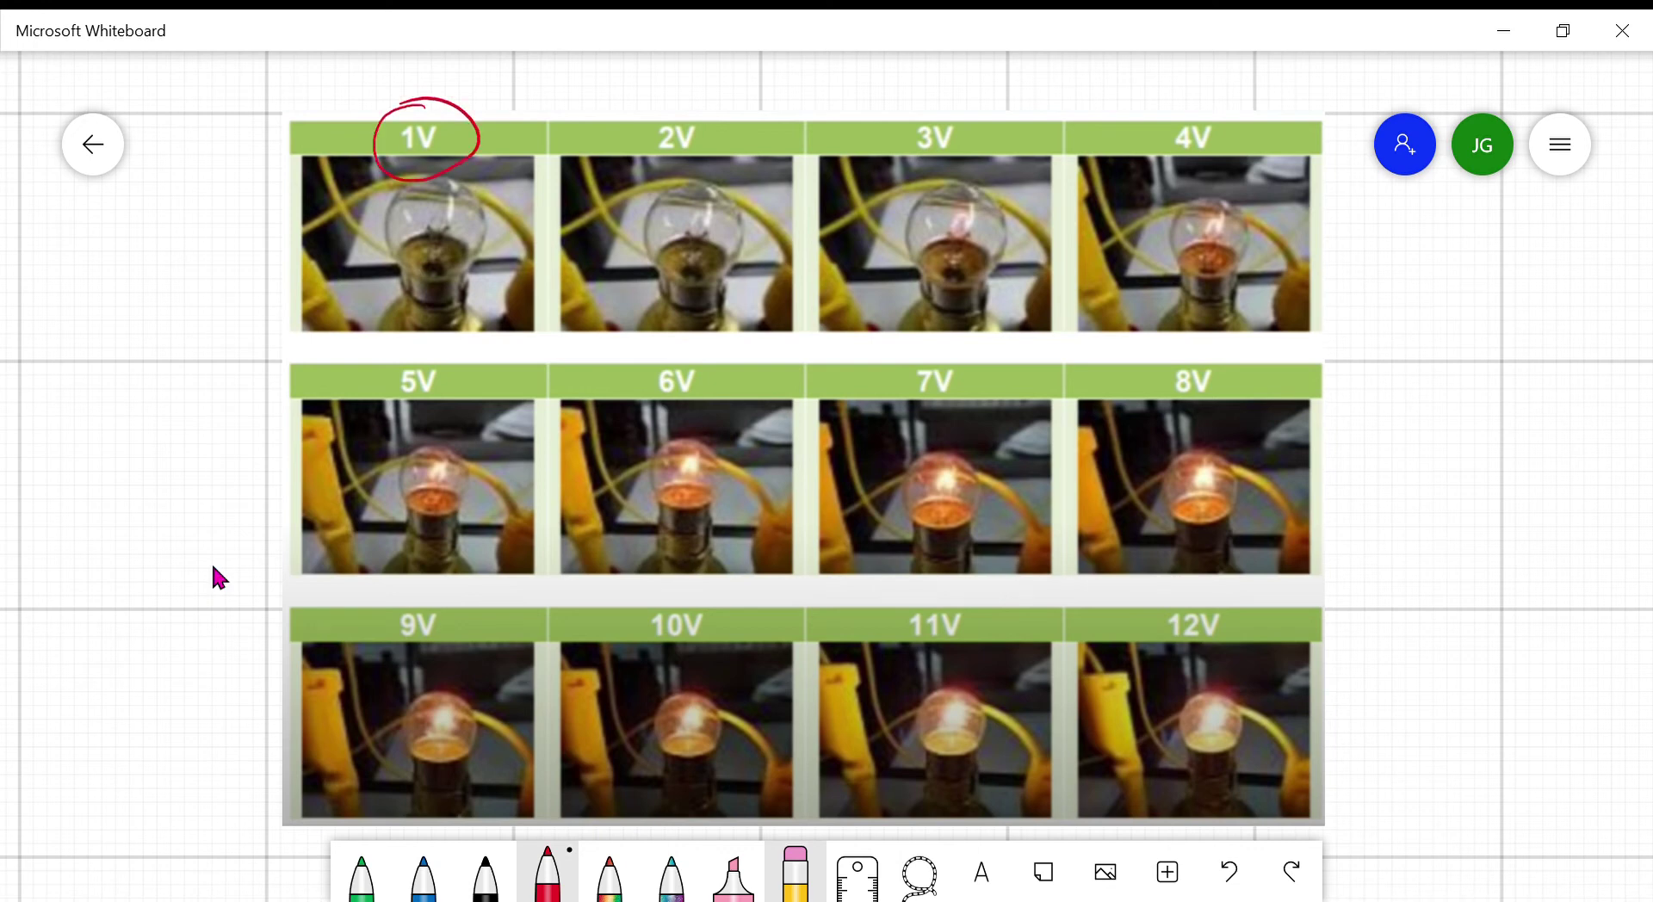
mouse_move(654, 105)
left_mouse_down()
mouse_move(632, 155)
mouse_move(663, 93)
left_mouse_up()
mouse_move(898, 93)
left_mouse_down()
mouse_move(875, 136)
mouse_move(895, 86)
left_mouse_up()
mouse_move(1136, 129)
left_mouse_down()
mouse_move(1248, 138)
mouse_move(1173, 103)
left_mouse_up()
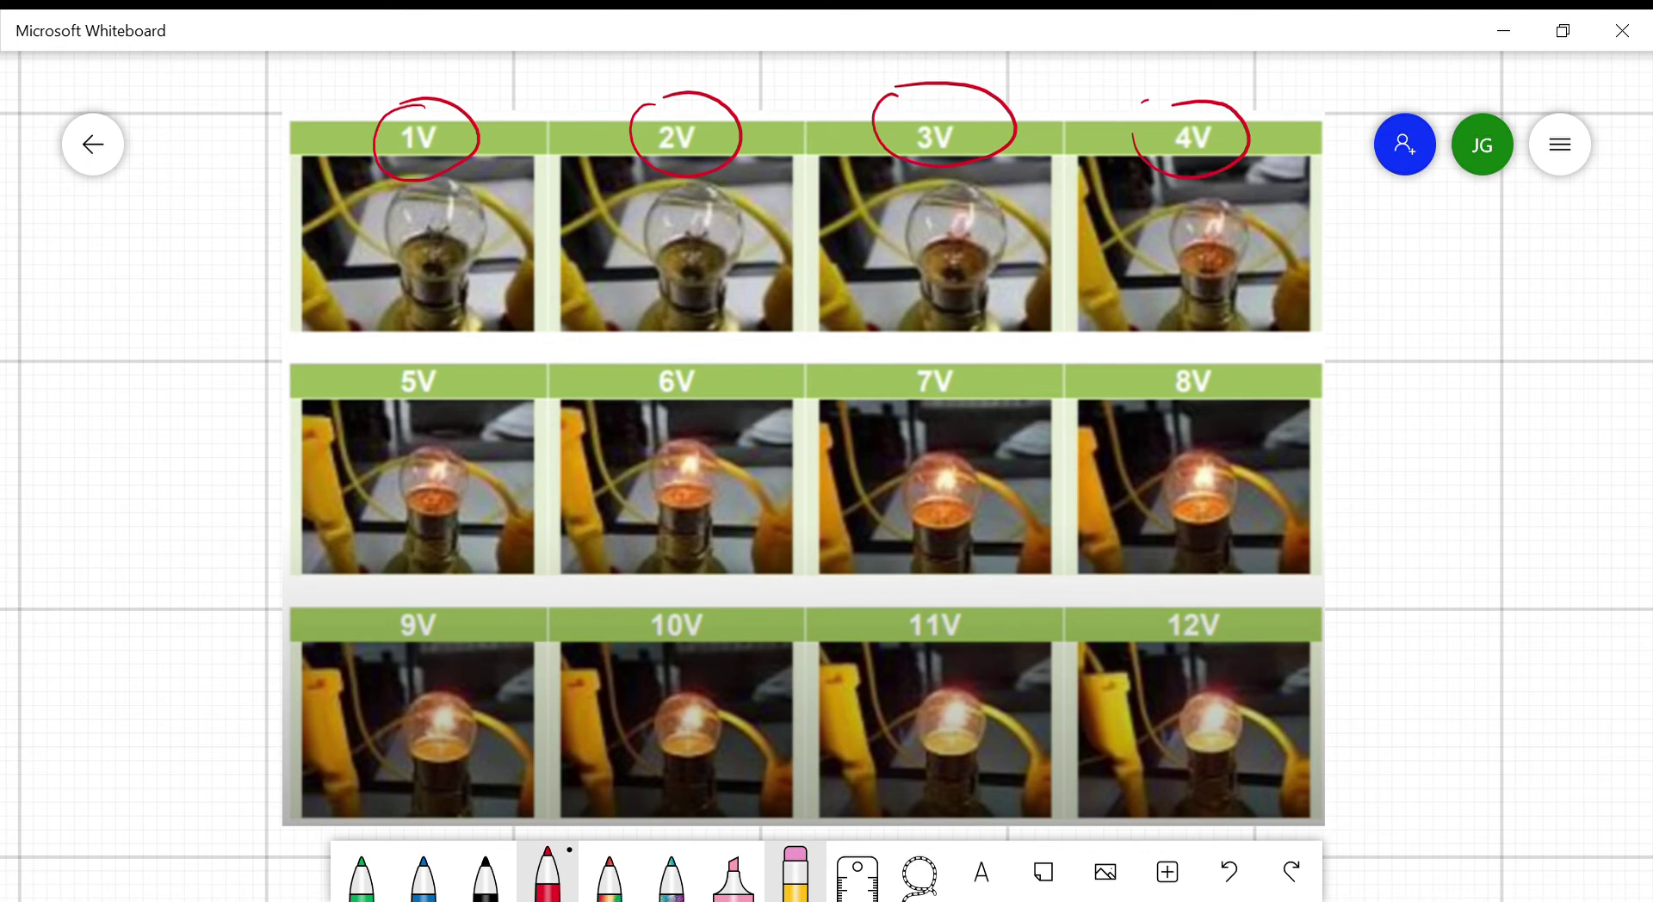
mouse_move(1188, 594)
left_mouse_down()
mouse_move(1139, 621)
mouse_move(1282, 632)
mouse_move(1240, 594)
left_mouse_up()
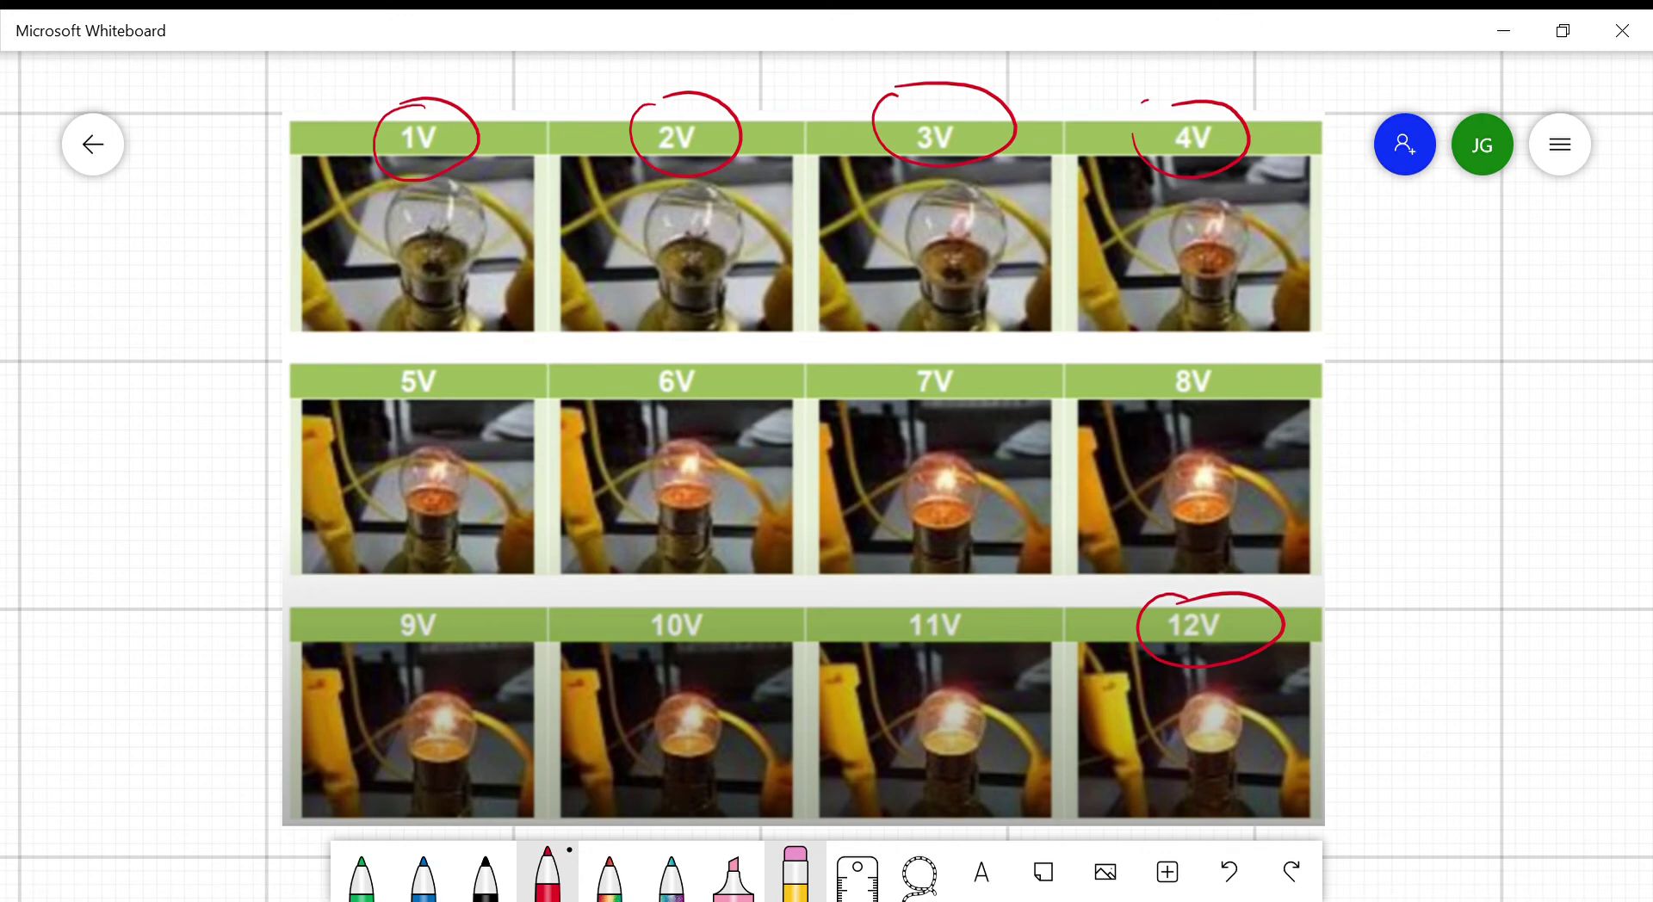
scroll(613, 690, "down", 10)
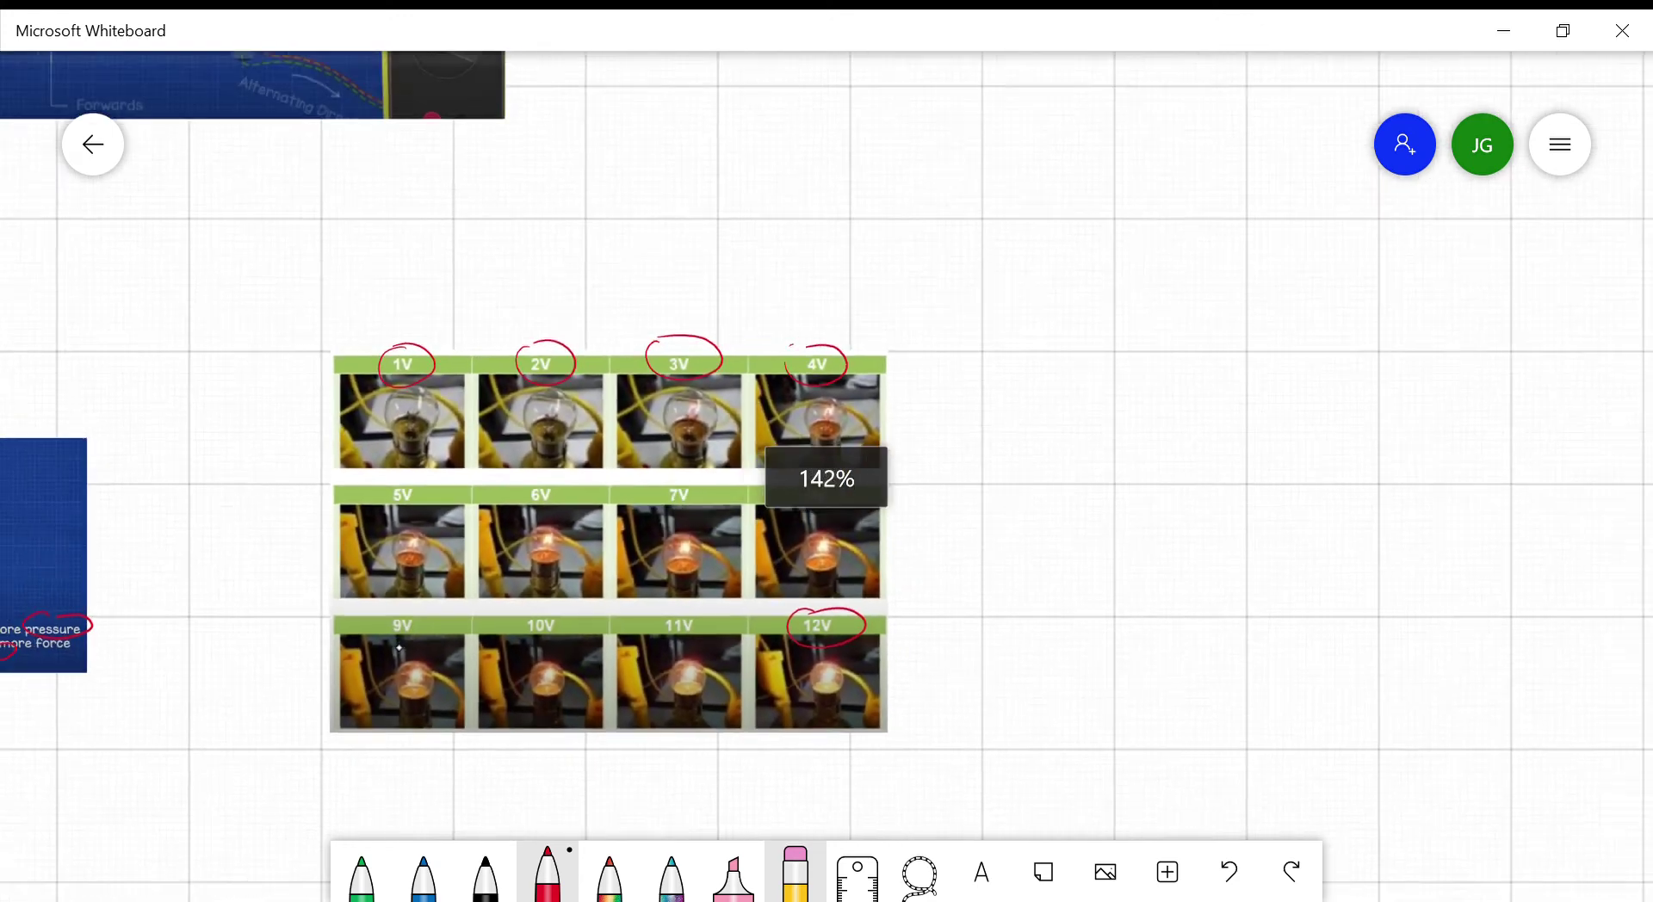
- Pan and zoom into the Potential Difference section, landing on the same-level lakes slide
scroll(323, 689, "left", 10)
scroll(323, 689, "down", 3)
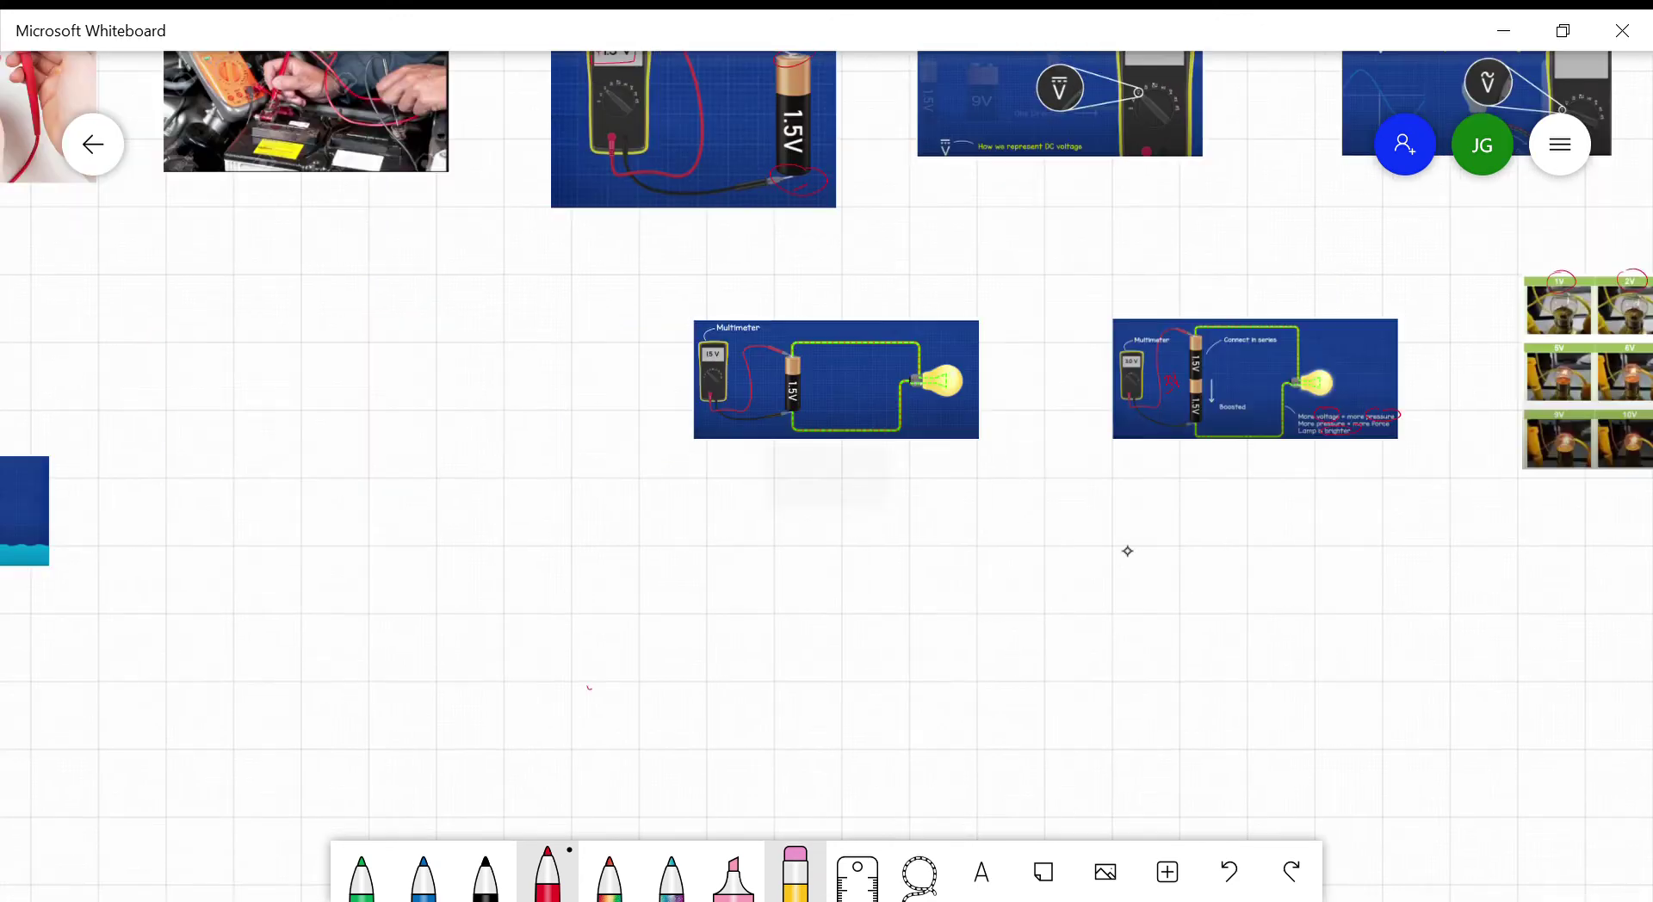
left_click_drag(389, 443, 1543, 543)
scroll(738, 431, "up", 8)
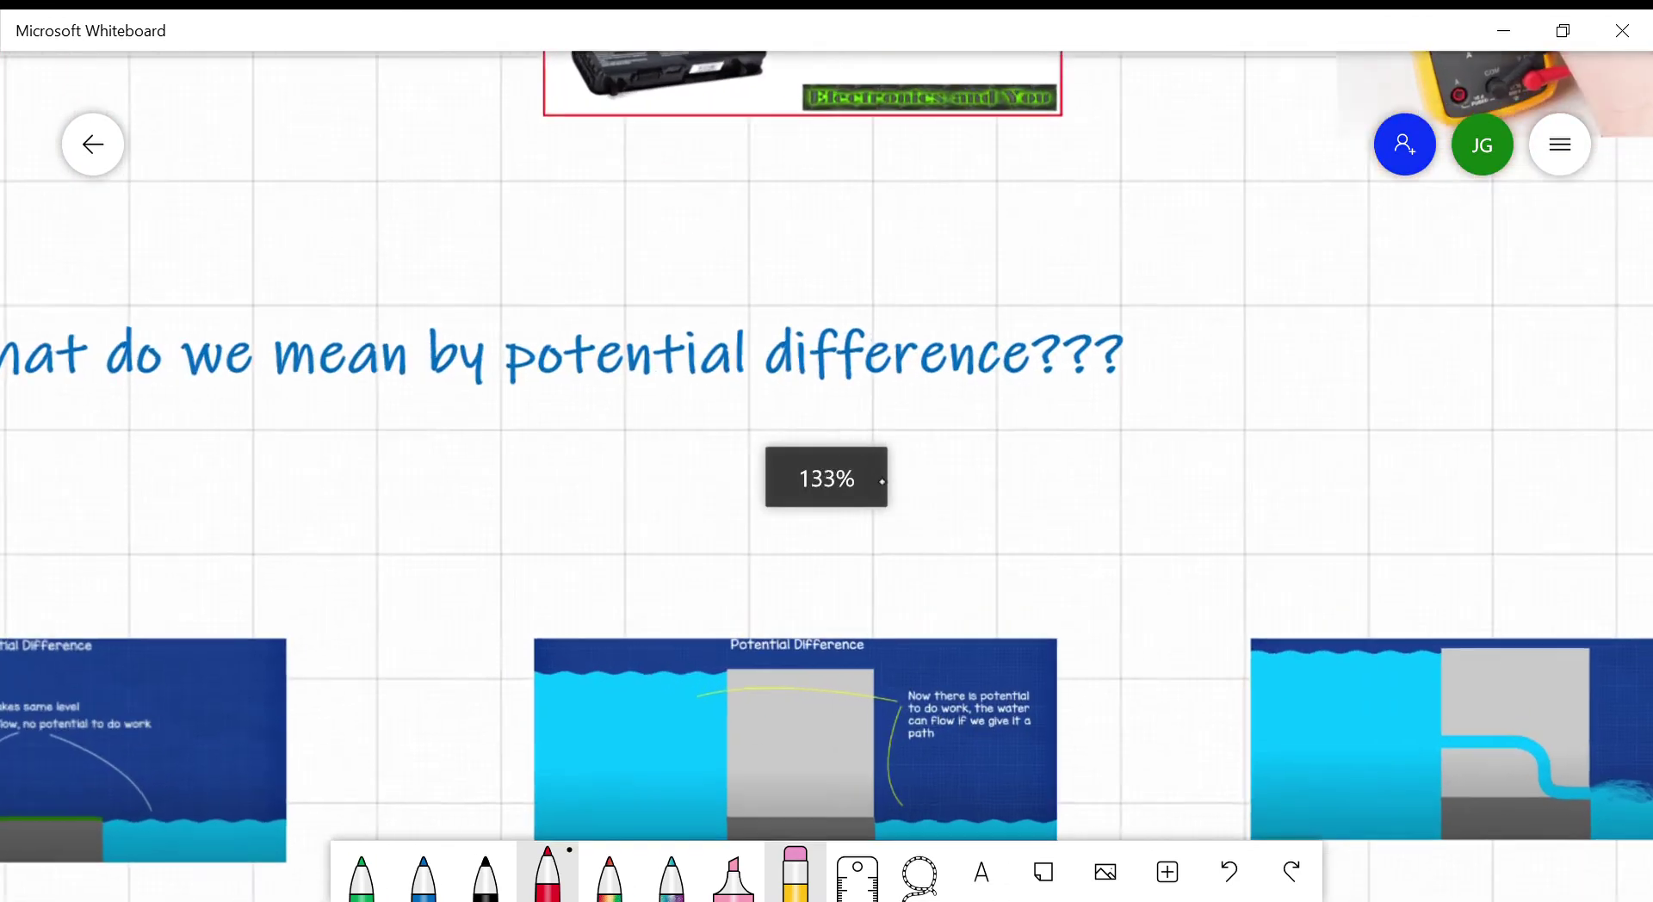
scroll(867, 572, "up", 2)
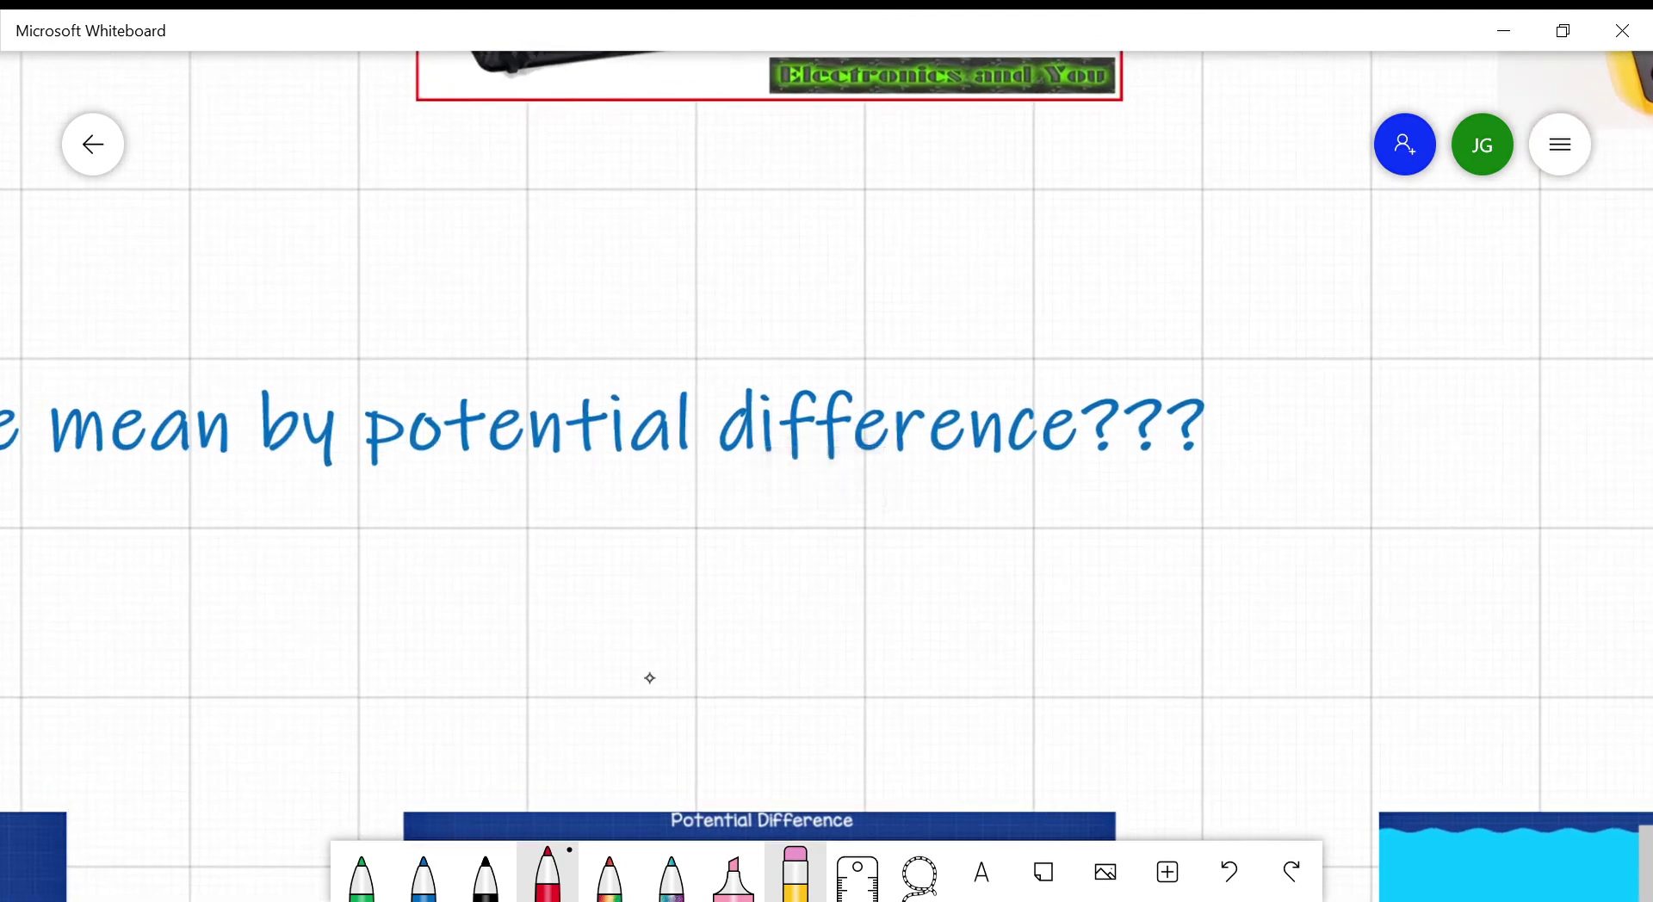
scroll(1044, 491, "left", 2)
scroll(1347, 324, "down", 3)
scroll(1346, 324, "right", 5)
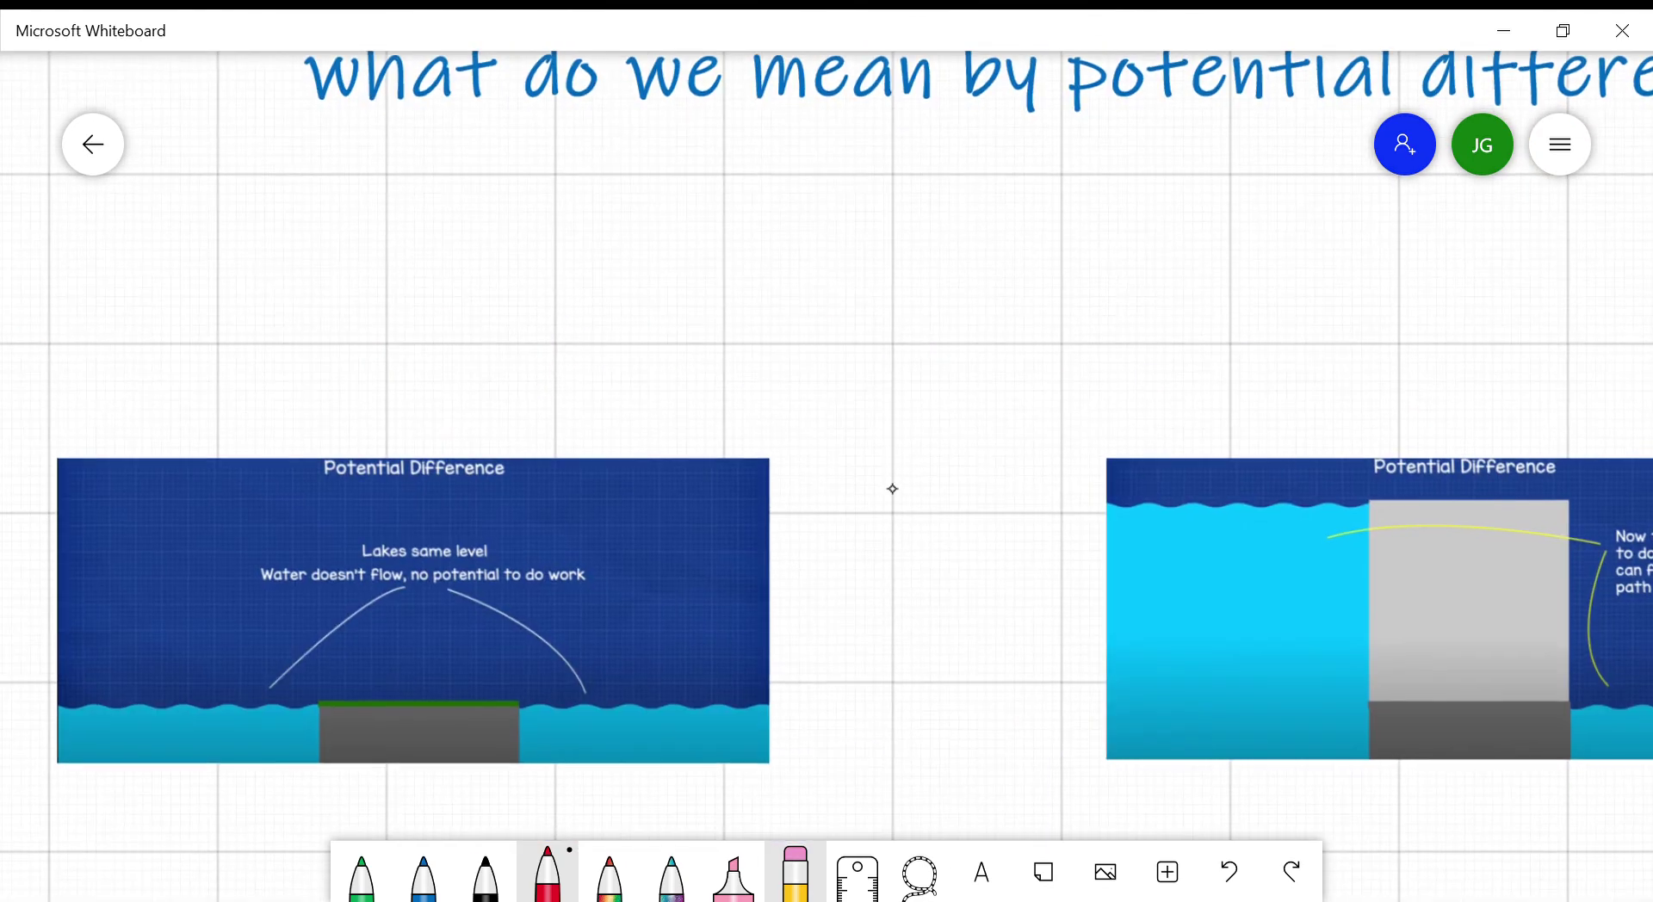
scroll(1061, 442, "left", 2)
scroll(479, 517, "up", 5)
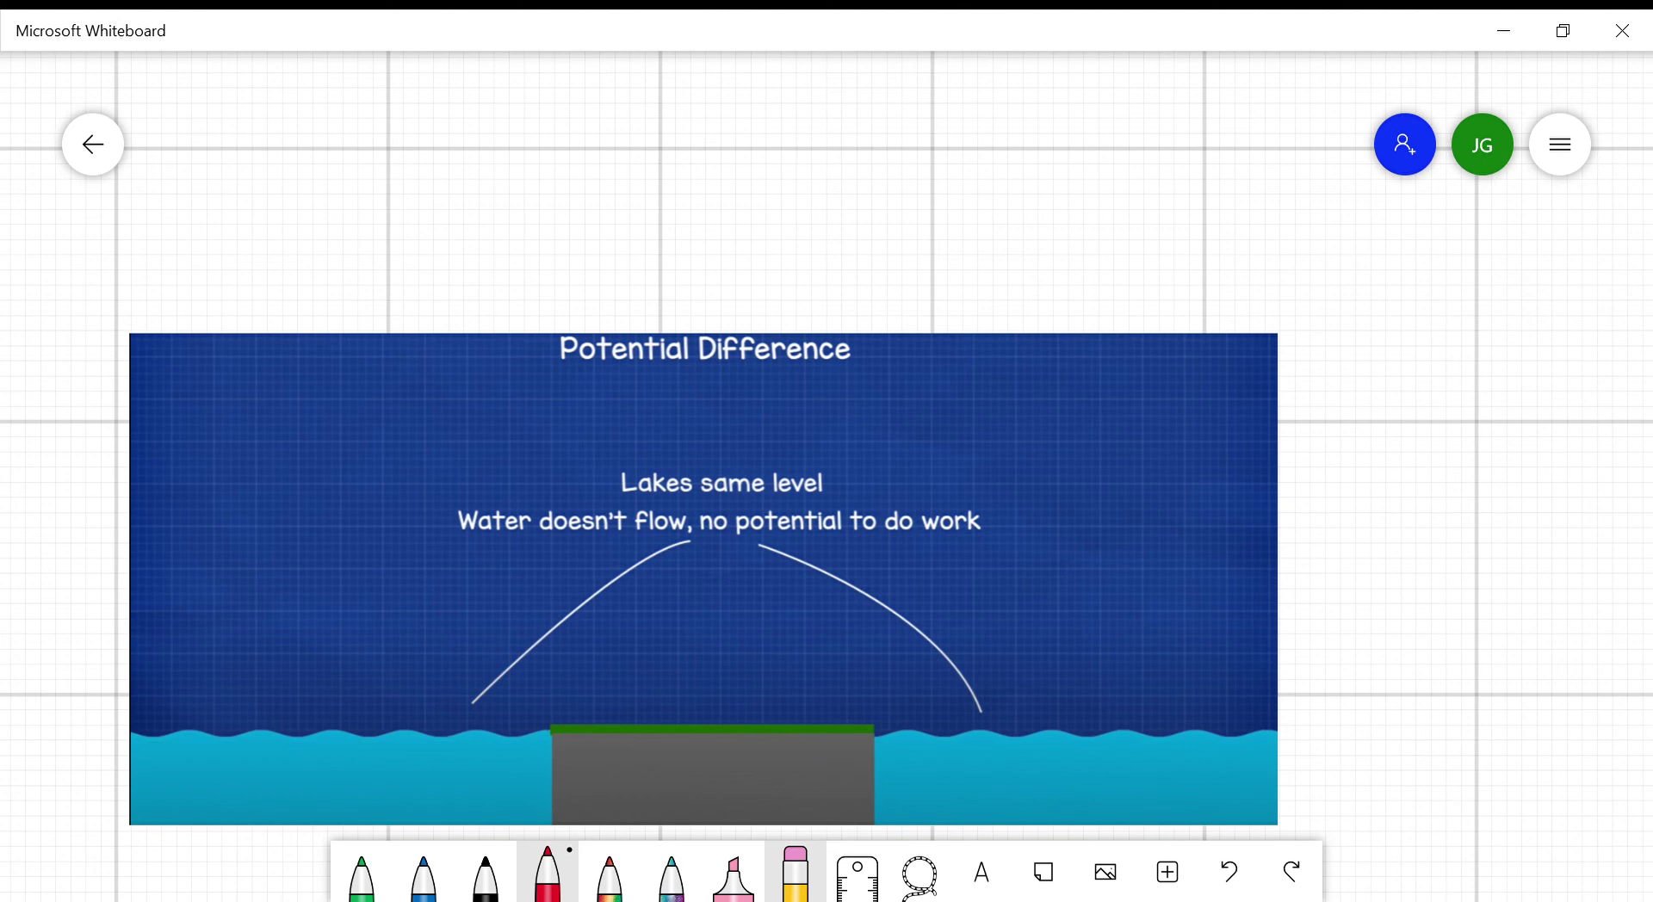
- On the first water slide, write a red H on the high water and an L on the low water
mouse_move(1309, 708)
left_mouse_down()
mouse_move(631, 664)
mouse_move(81, 661)
left_mouse_up()
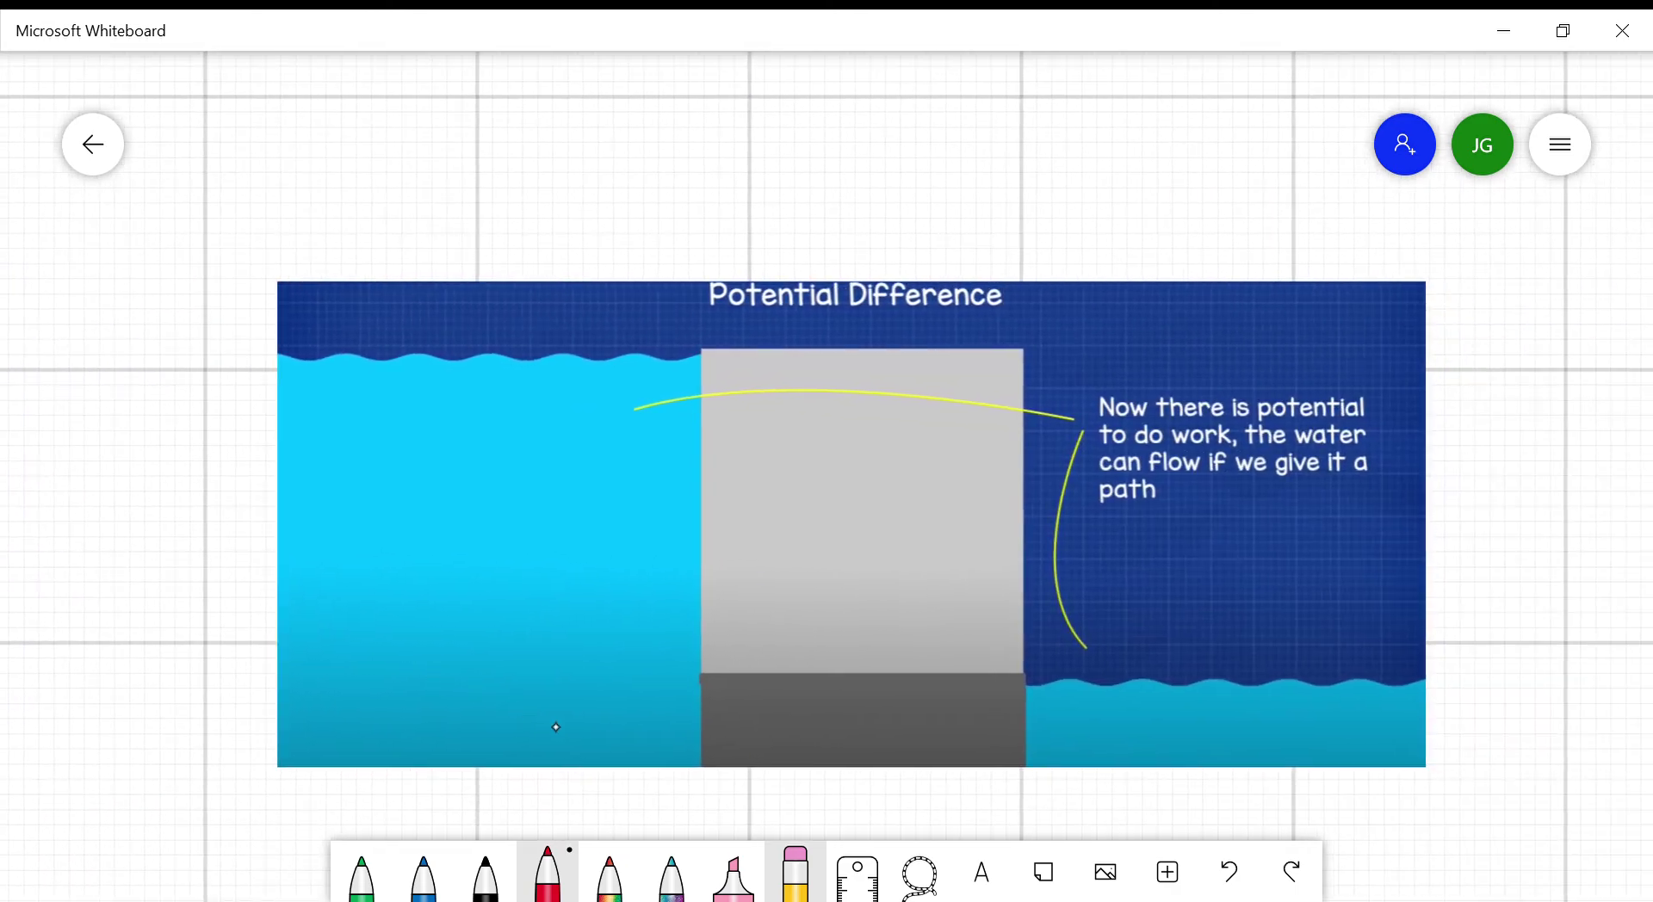
scroll(638, 678, "up", 3)
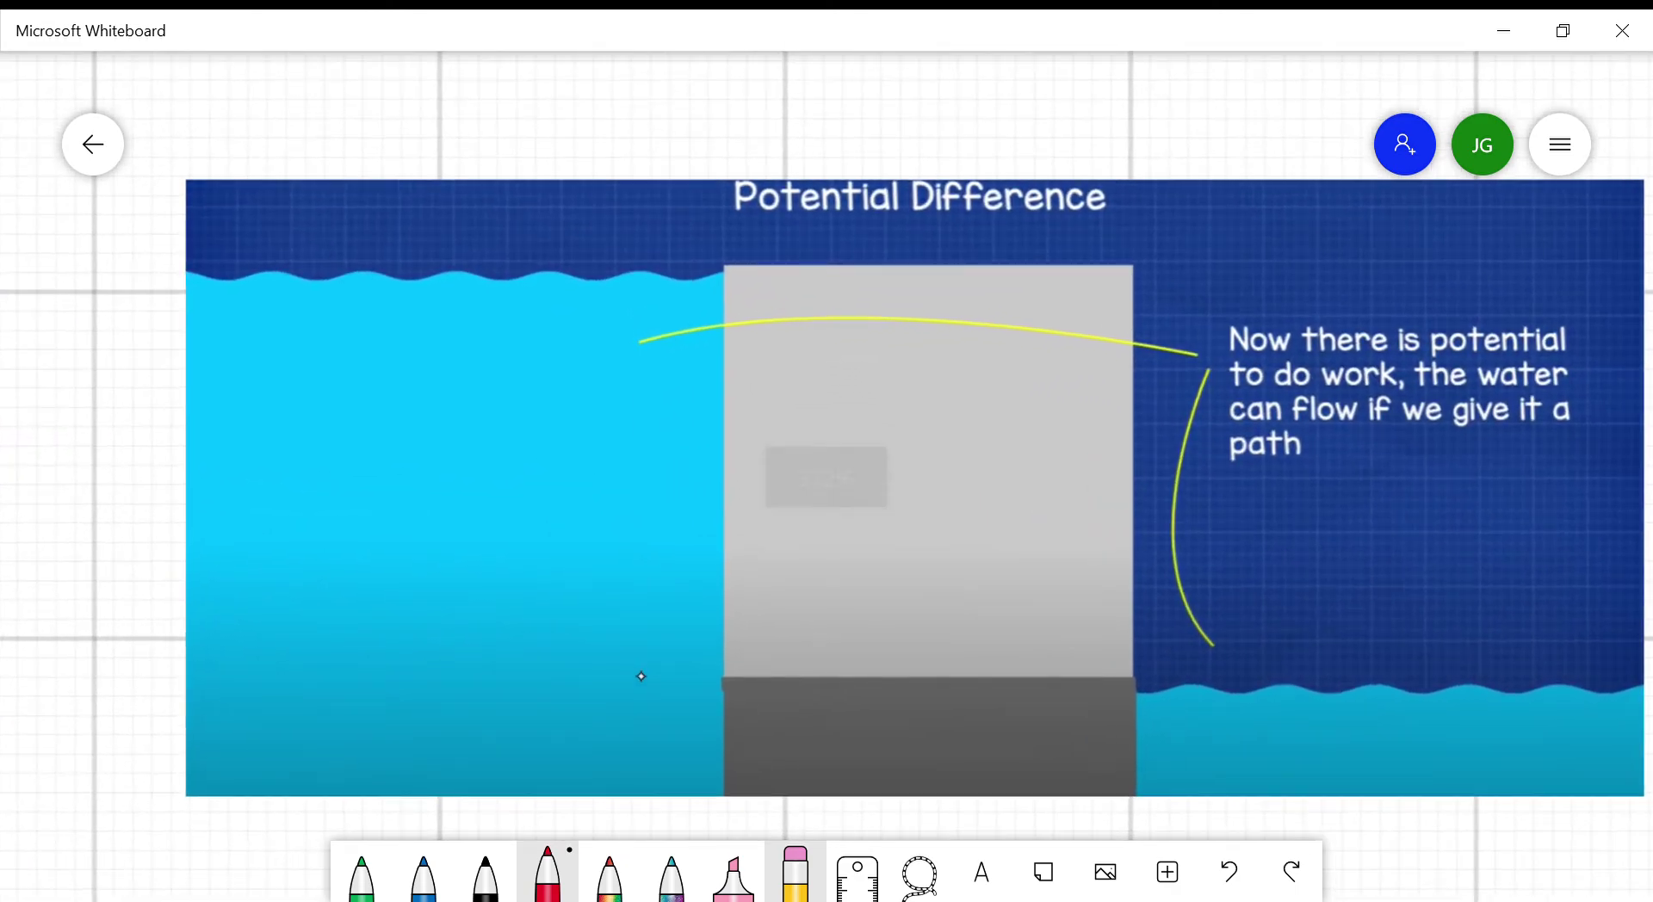
left_click_drag(463, 422, 506, 530)
left_click_drag(499, 390, 564, 518)
left_click_drag(543, 462, 479, 497)
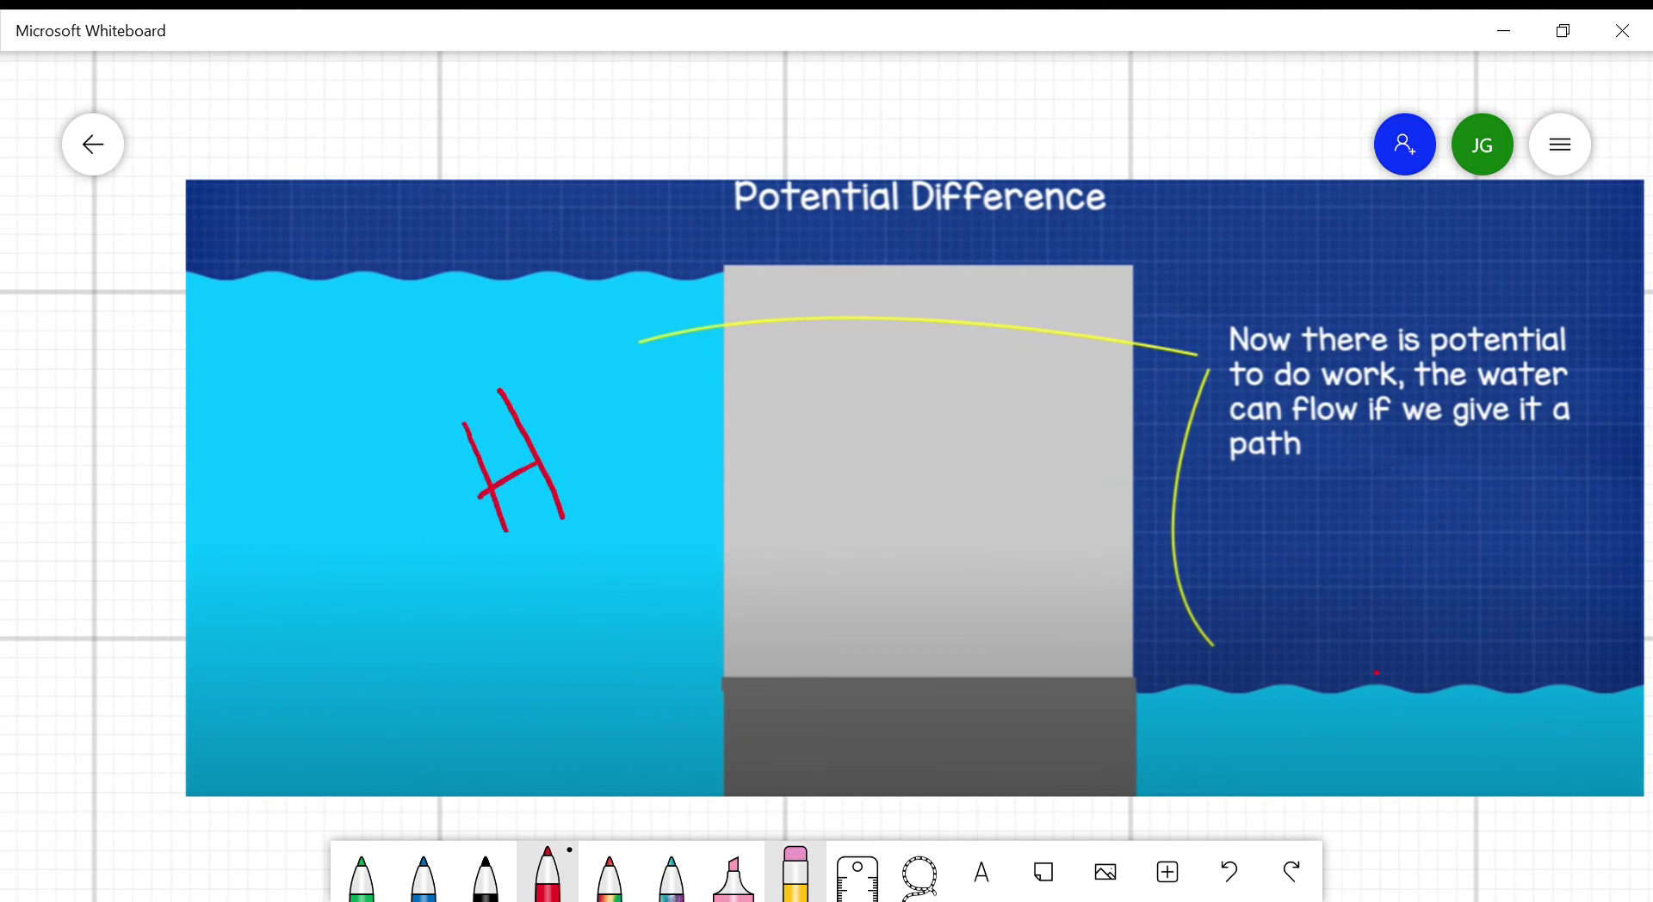
left_click_drag(1376, 672, 1480, 752)
- On the second slide, draw a red flow arrow along the pipe and mark the high water H and the low water L
scroll(1025, 645, "down", 2)
scroll(1467, 644, "down", 3)
scroll(1065, 680, "right", 10)
scroll(925, 495, "up", 4)
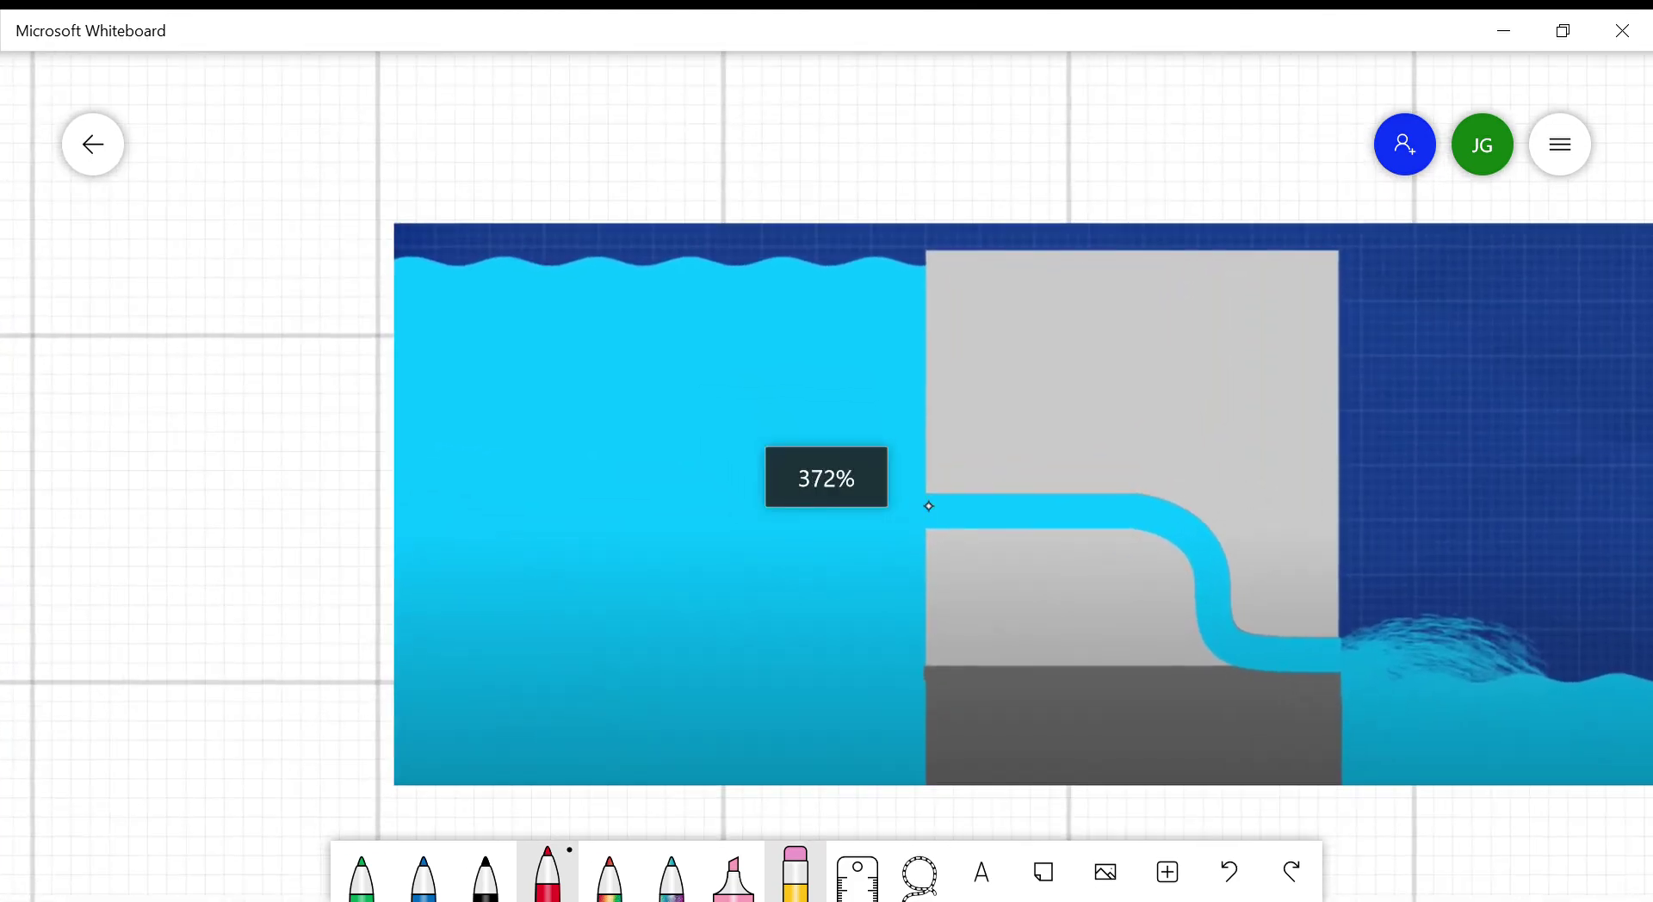
mouse_move(876, 514)
left_mouse_down()
mouse_move(1016, 504)
mouse_move(1239, 628)
mouse_move(1433, 663)
mouse_move(1418, 688)
left_mouse_up()
left_click_drag(684, 470, 729, 621)
left_click_drag(727, 449, 767, 607)
mouse_move(1494, 701)
left_mouse_down()
mouse_move(1508, 794)
mouse_move(1581, 778)
left_mouse_up()
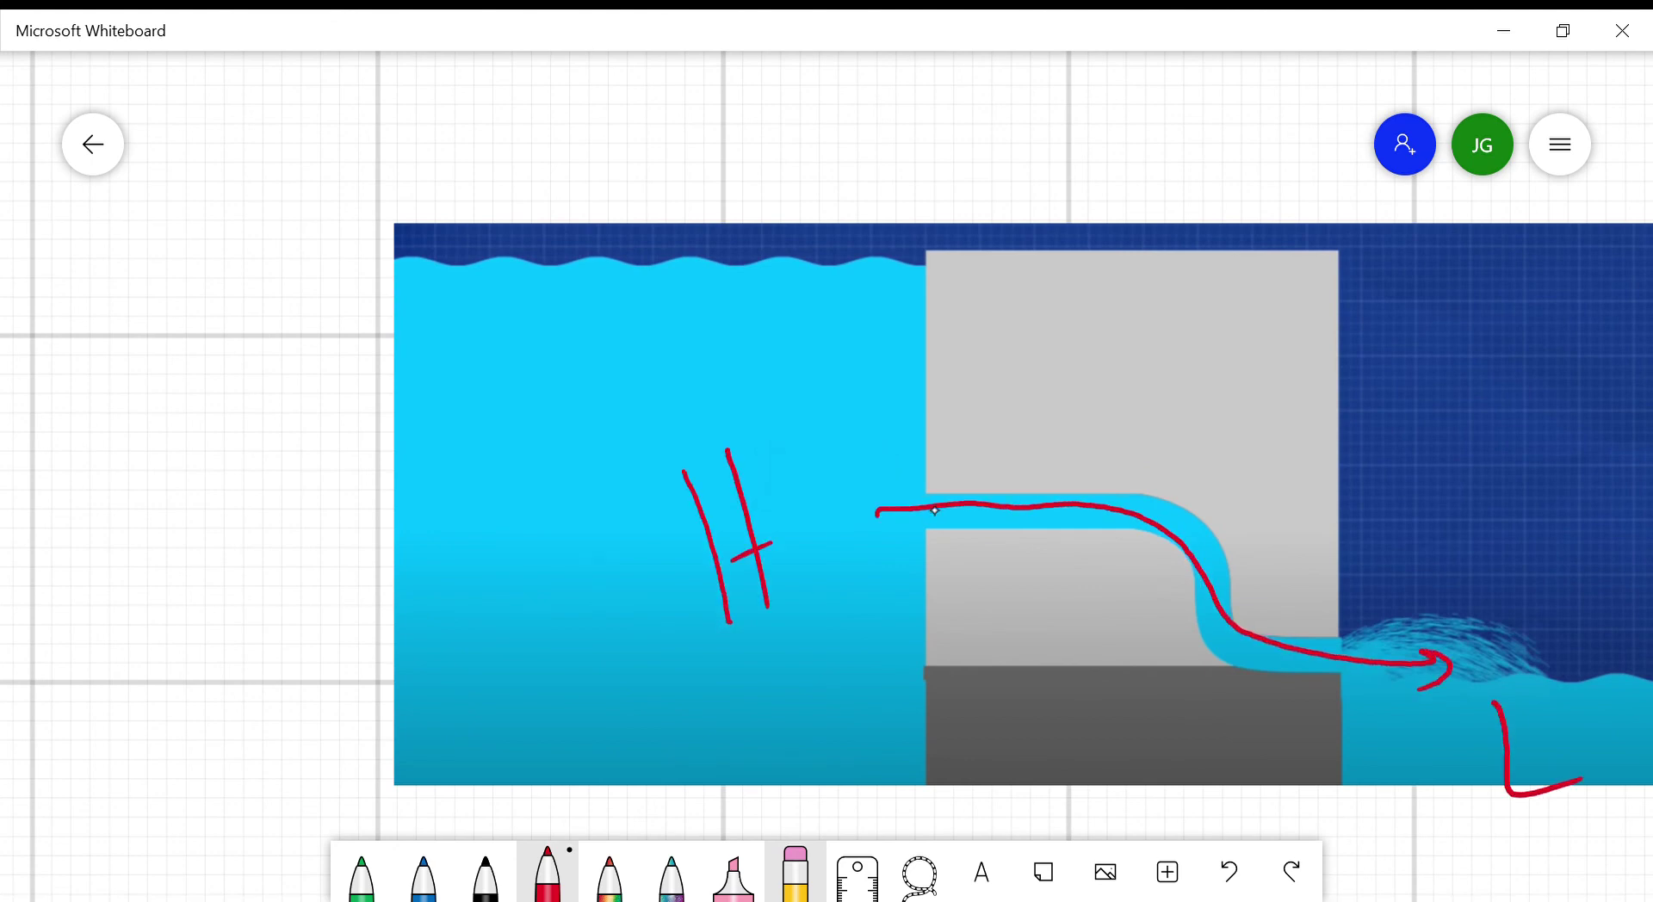
- Nudge the potential-difference question up slightly and handwrite '= Voltage' in red to its right
scroll(934, 510, "down", 5)
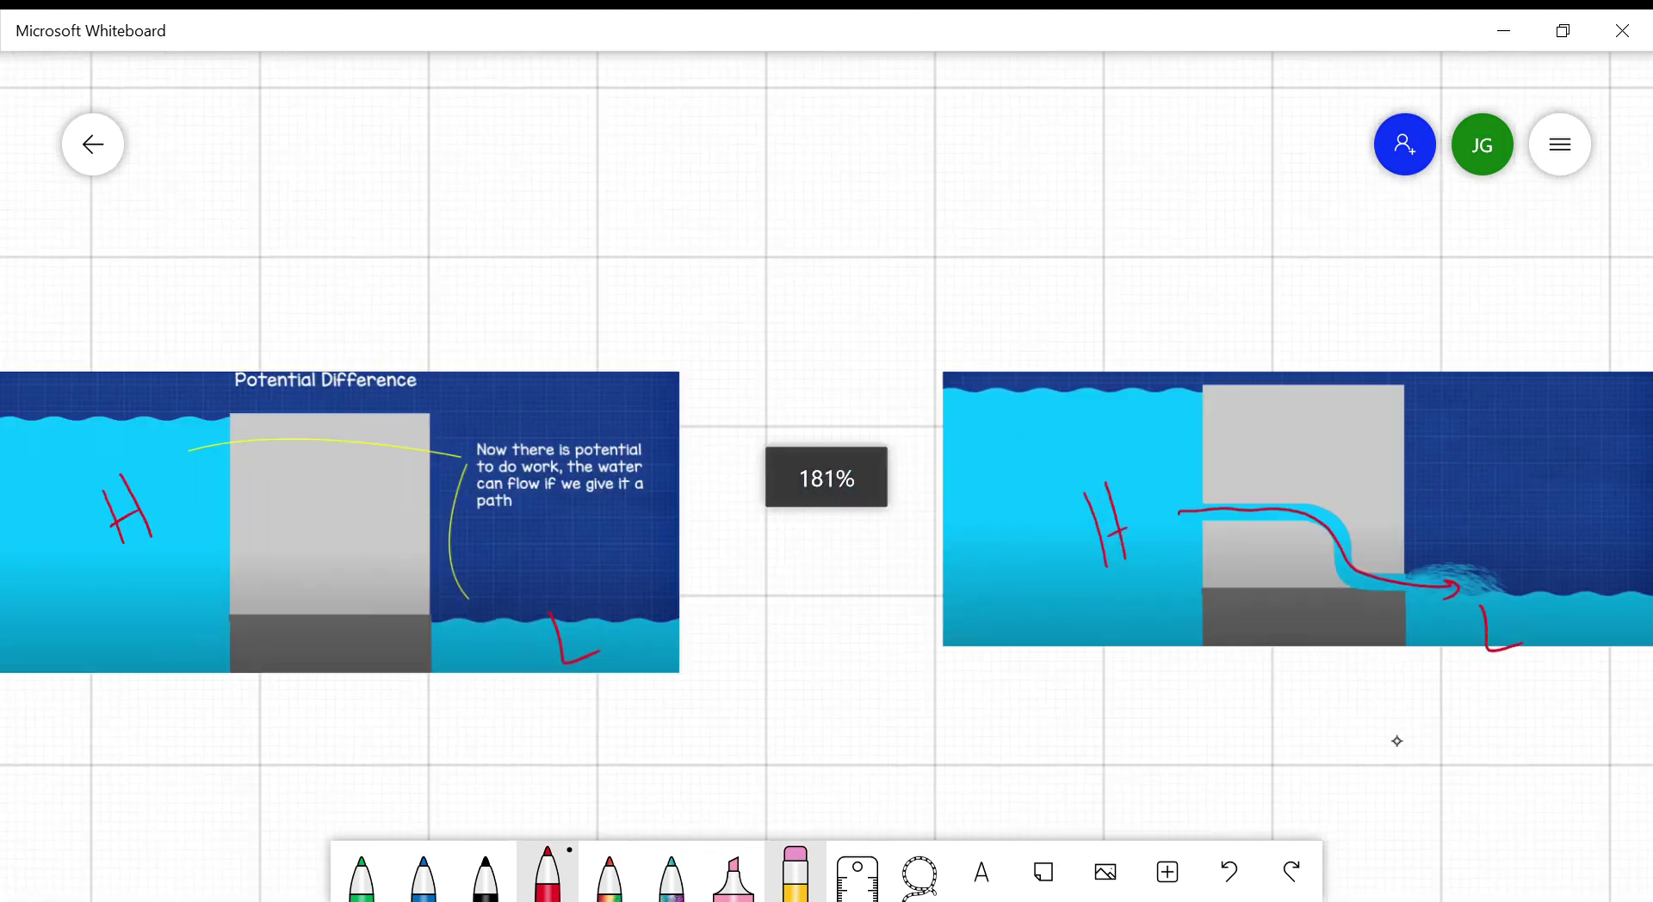
scroll(1107, 671, "down", 5)
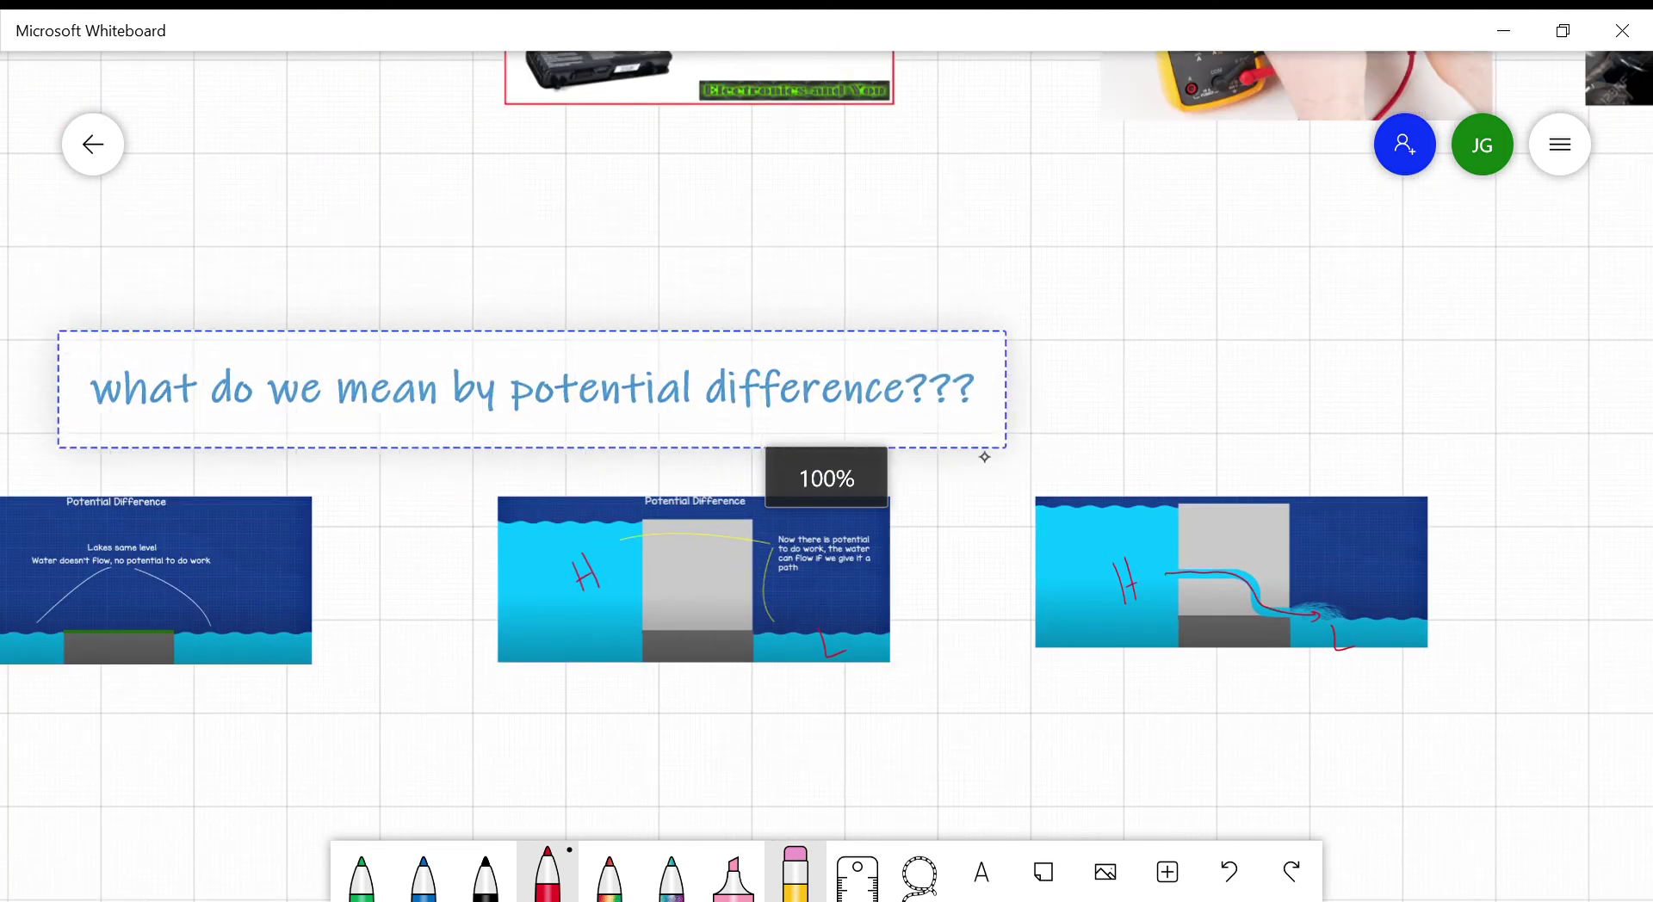
left_click_drag(535, 403, 549, 385)
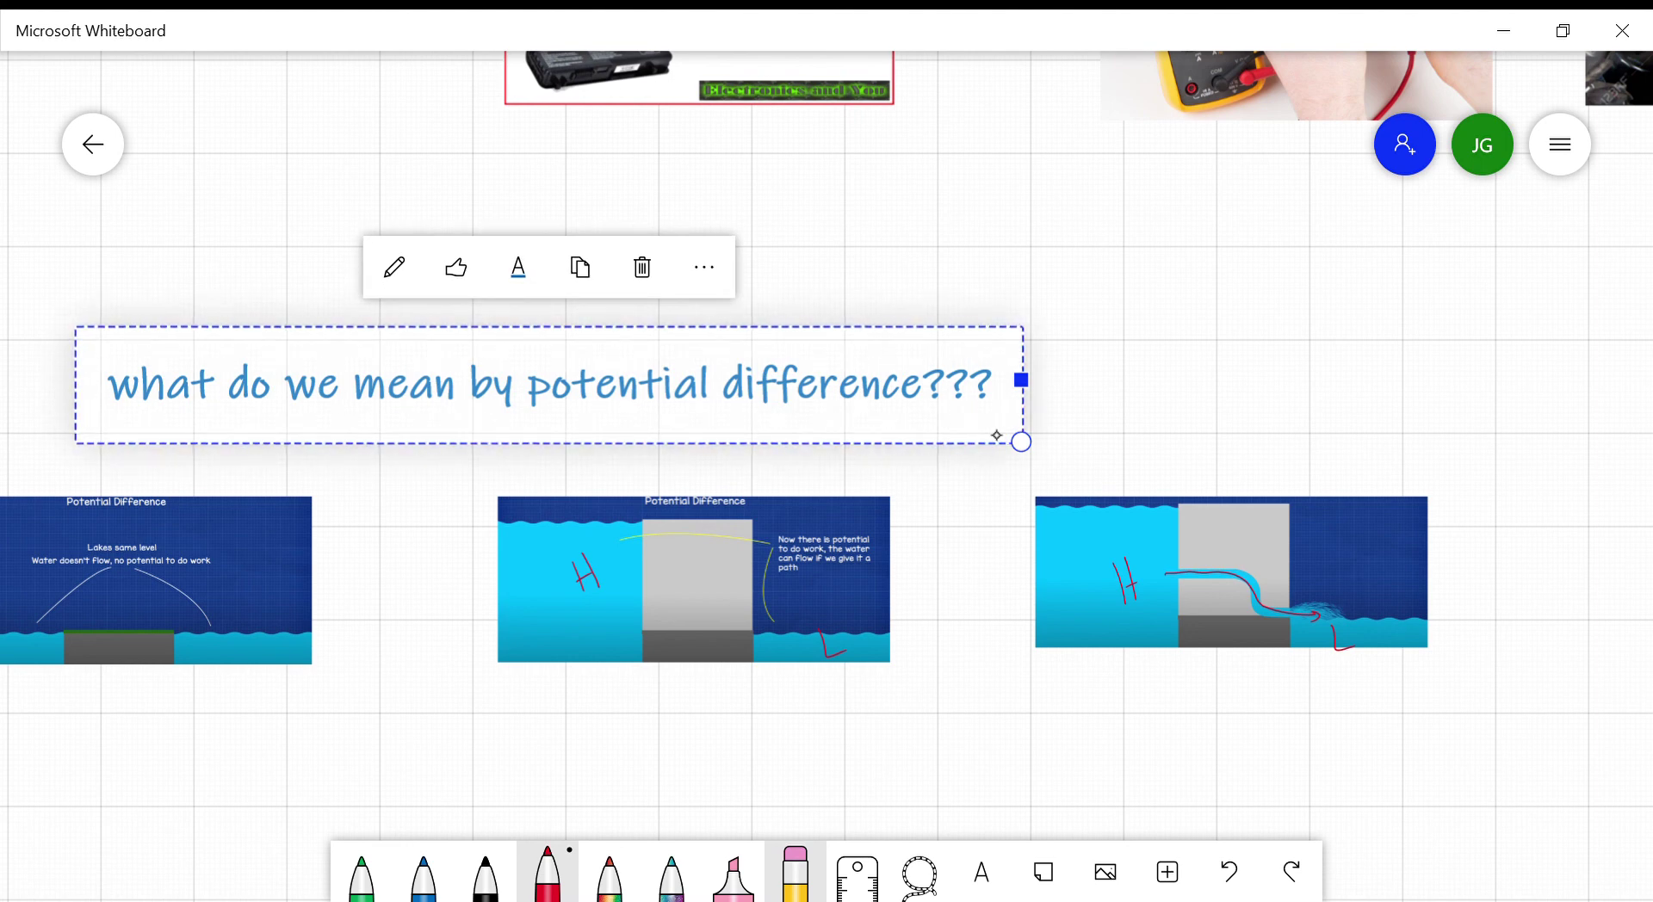
mouse_move(1130, 378)
left_mouse_down()
mouse_move(1223, 378)
mouse_move(1229, 419)
left_mouse_up()
left_click_drag(1295, 350, 1357, 348)
left_click_drag(1371, 403, 1386, 404)
mouse_move(1431, 346)
left_mouse_down()
mouse_move(1429, 441)
mouse_move(1555, 408)
mouse_move(1579, 427)
left_mouse_up()
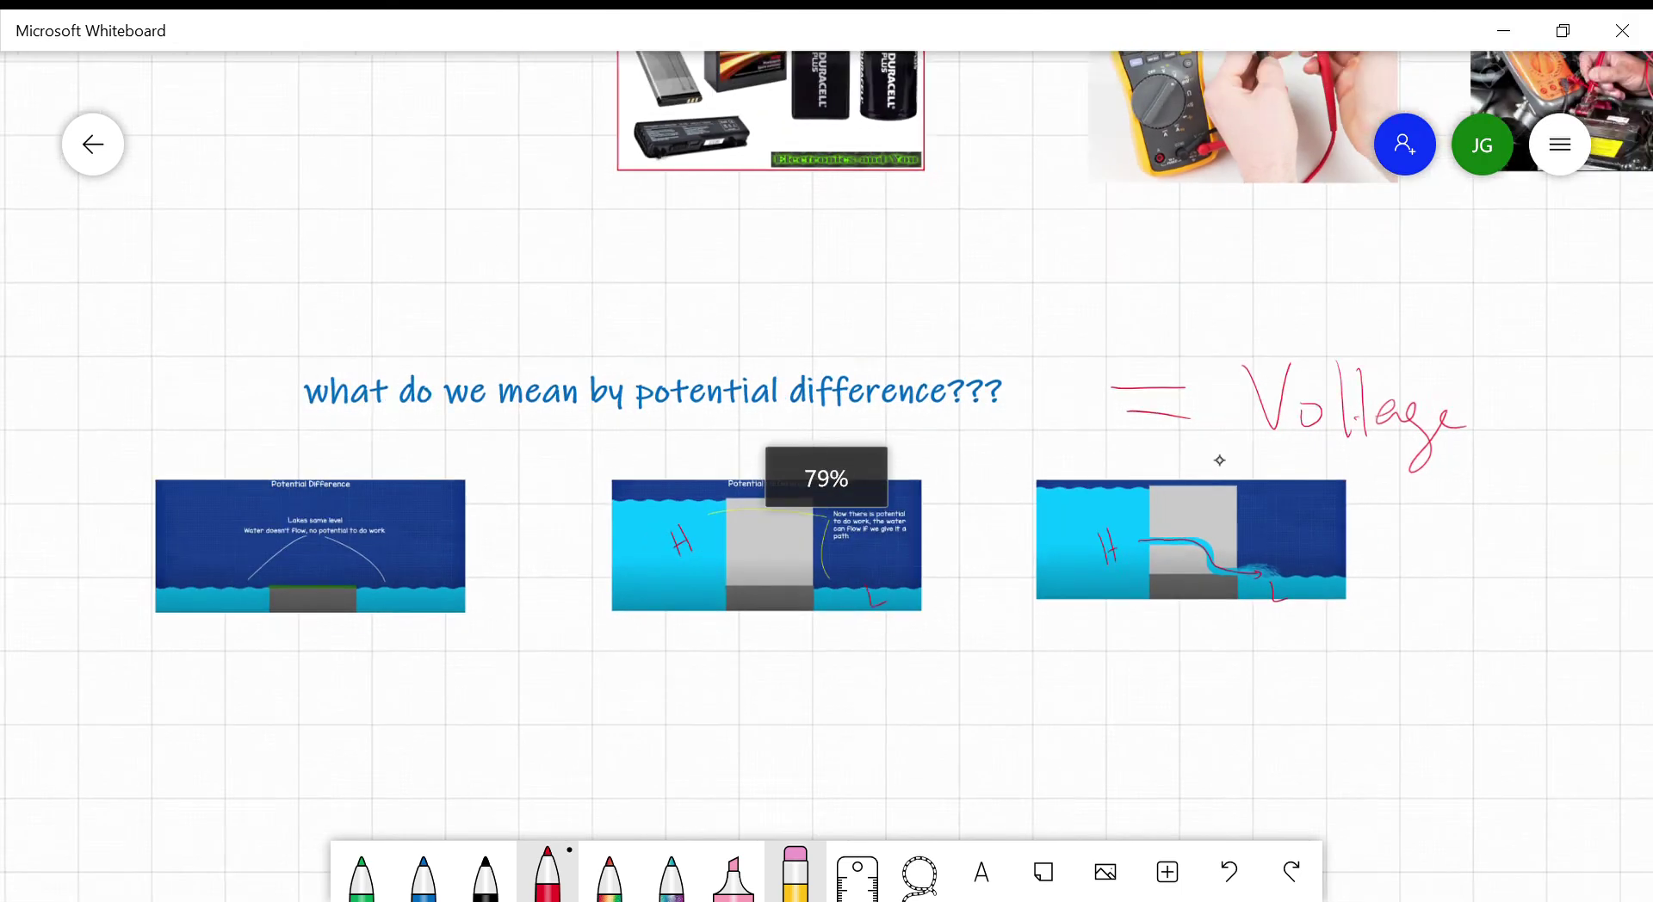